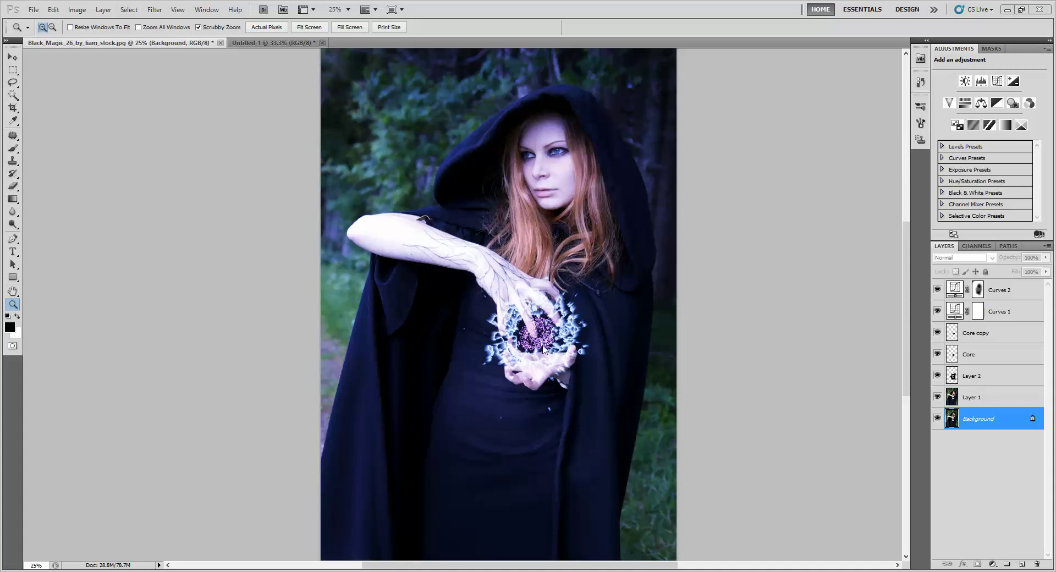
Zoom in to inspect the glowing orb's core, then zoom back out to the whole figure
click(543, 346)
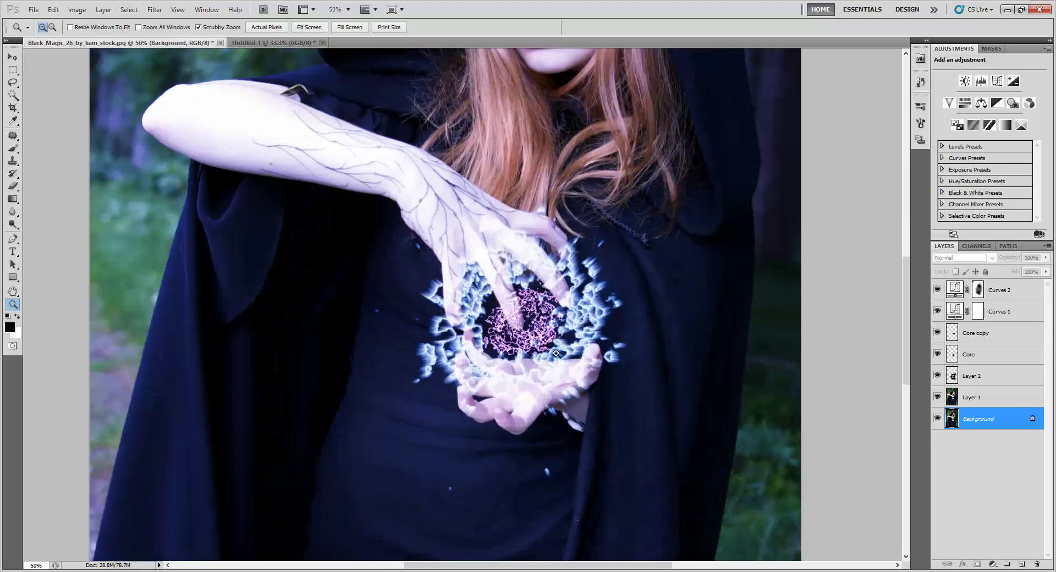
click(545, 317)
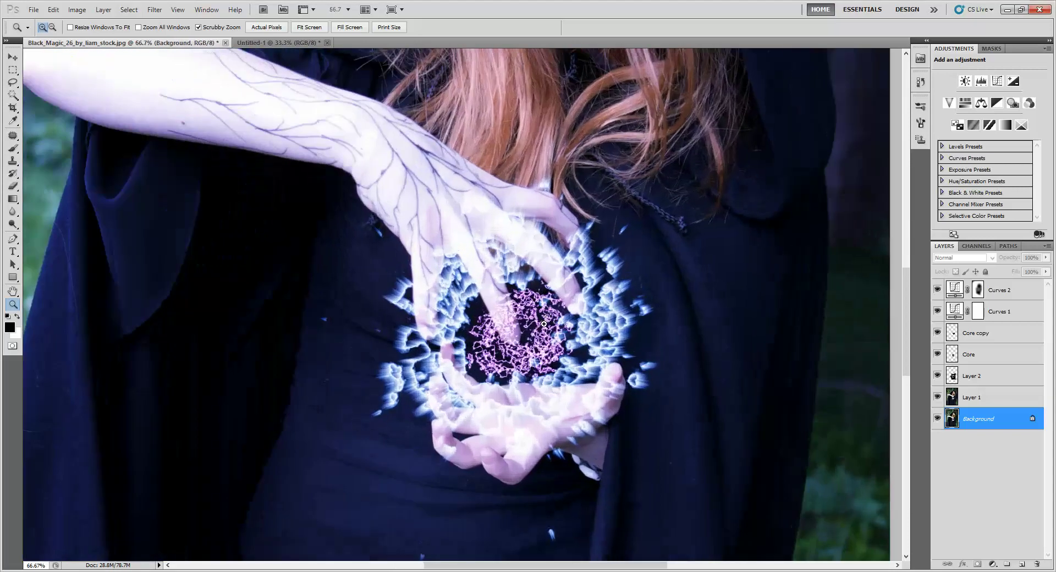
click(546, 319)
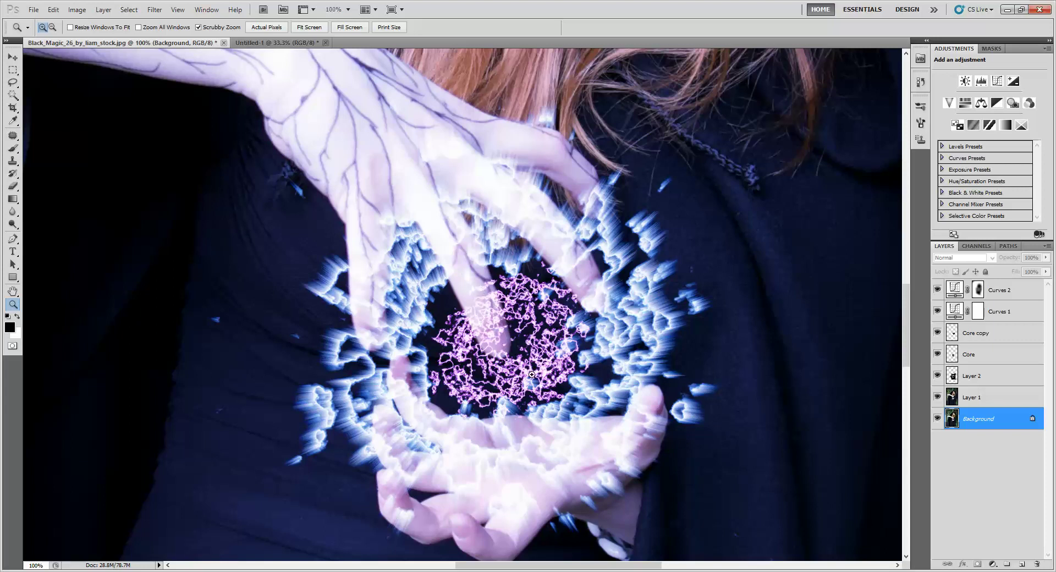
alt+click(529, 353)
alt+click(523, 377)
alt+click(517, 374)
alt+click(519, 384)
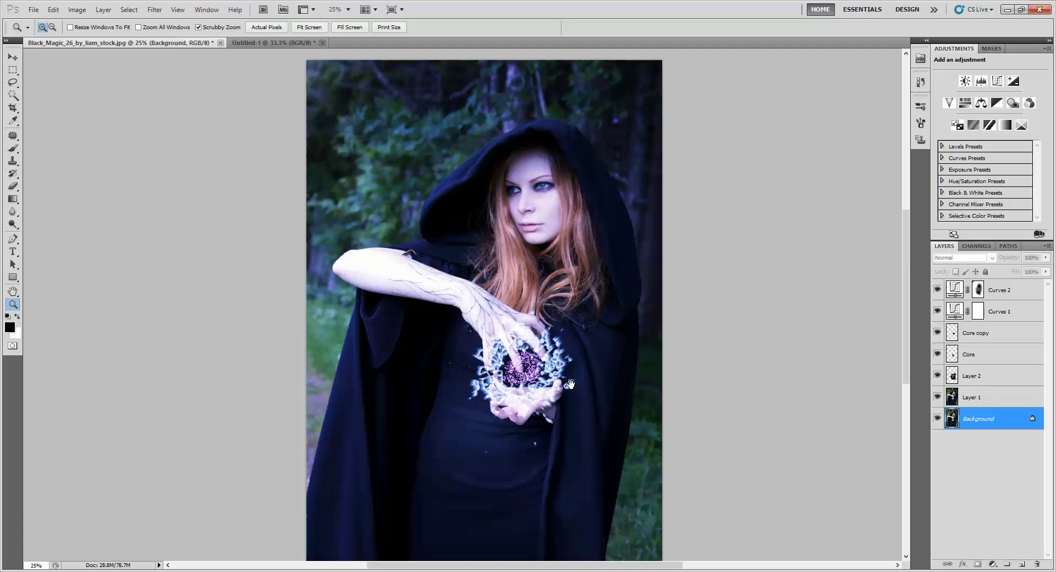
drag(569, 384, 561, 352)
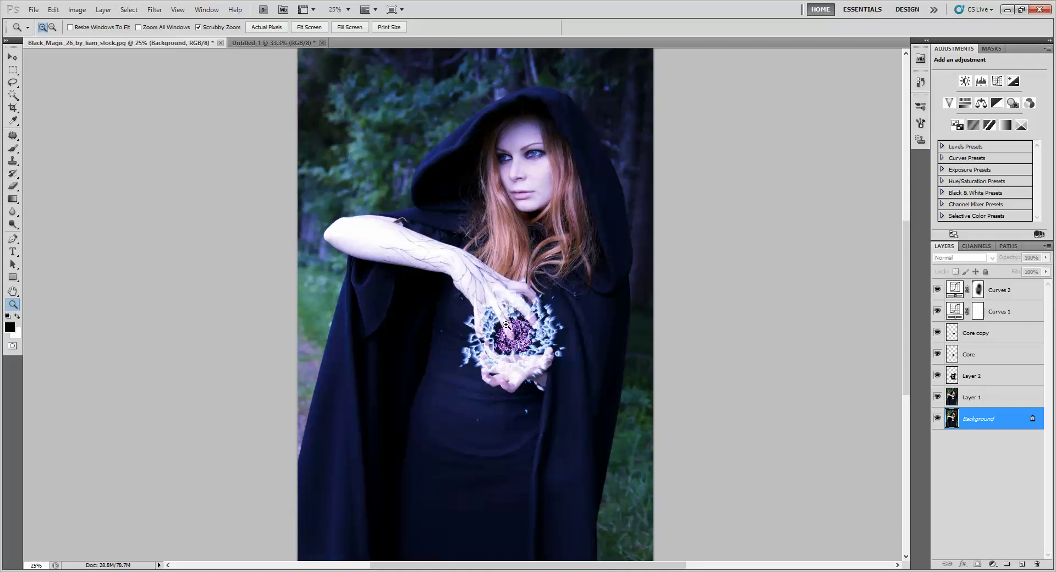
In the Untitled-1 document, fit the photo in view and duplicate the background as Layer 1
click(280, 42)
alt+click(536, 222)
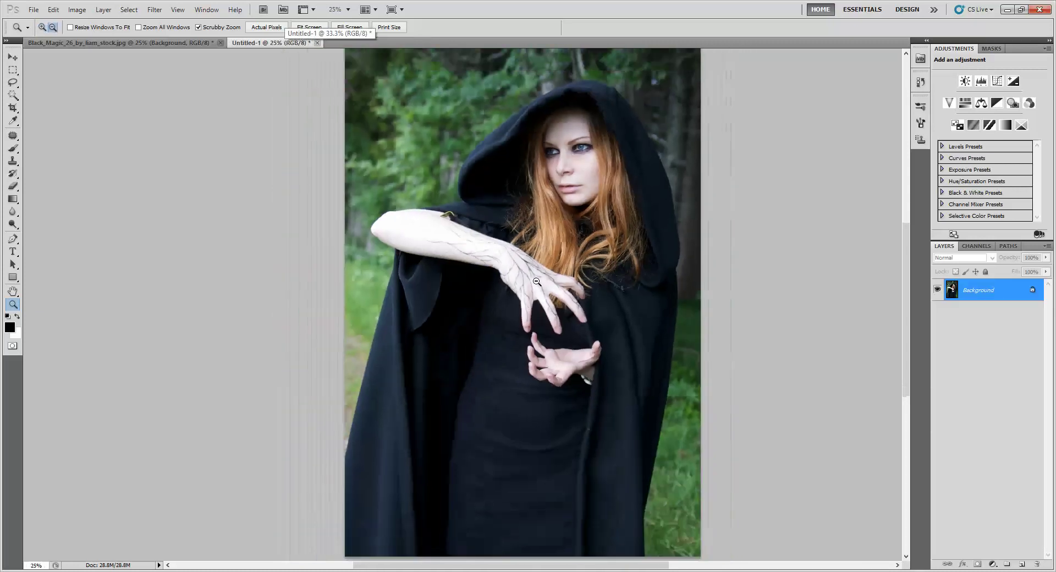
alt+click(538, 284)
click(517, 295)
mouse_move(542, 301)
mouse_down()
mouse_move(570, 306)
mouse_move(536, 297)
mouse_up()
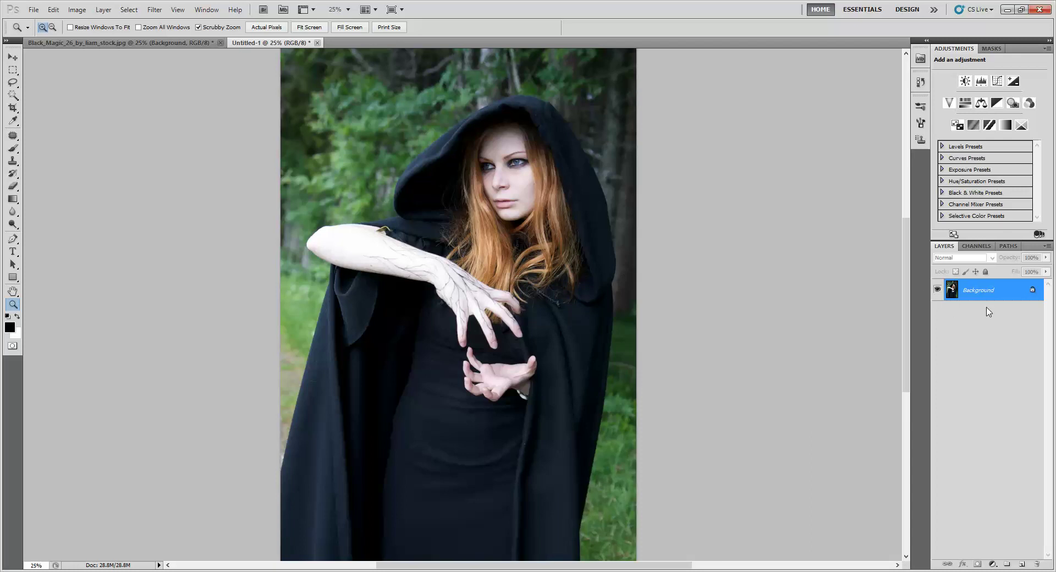
key(ctrl+j)
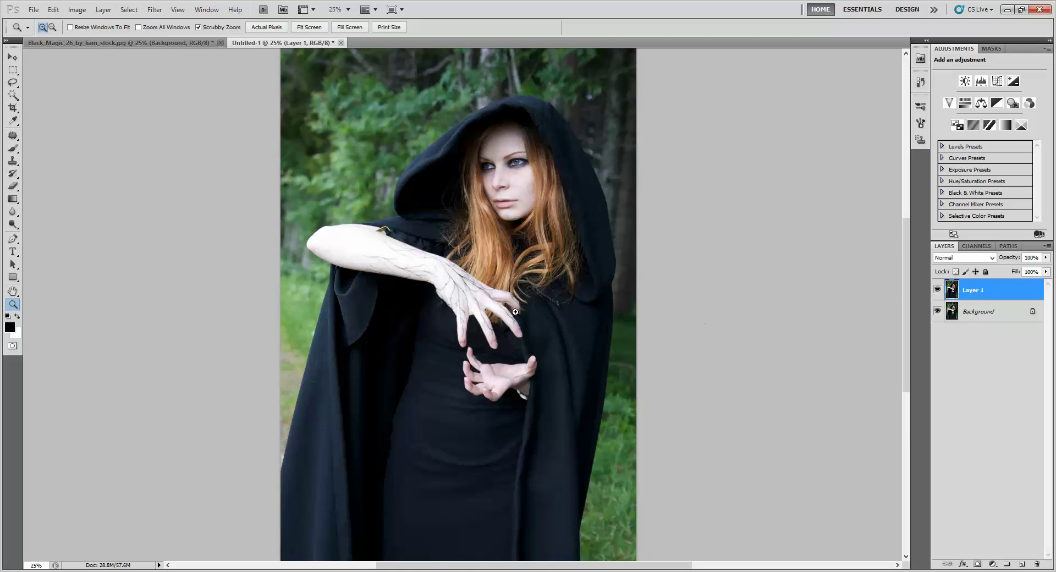
Add a new Layer 2 and fill it with Render > Clouds
click(1021, 564)
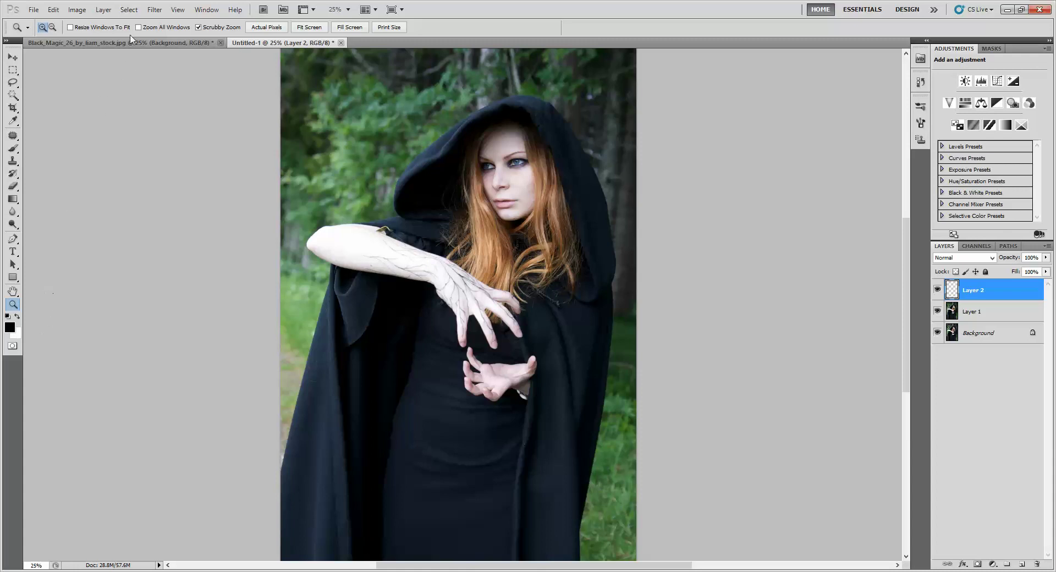
click(154, 10)
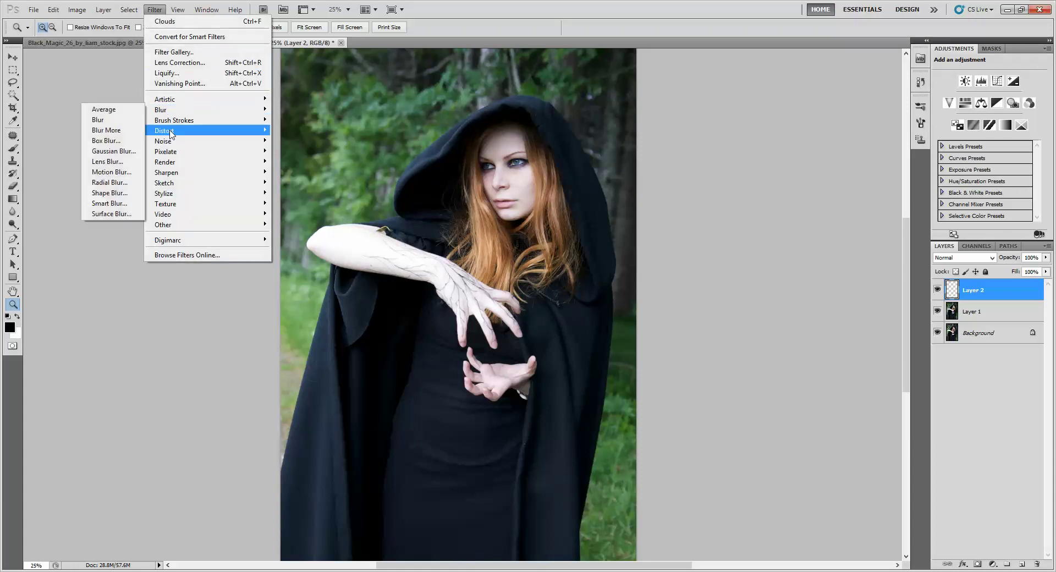
click(136, 162)
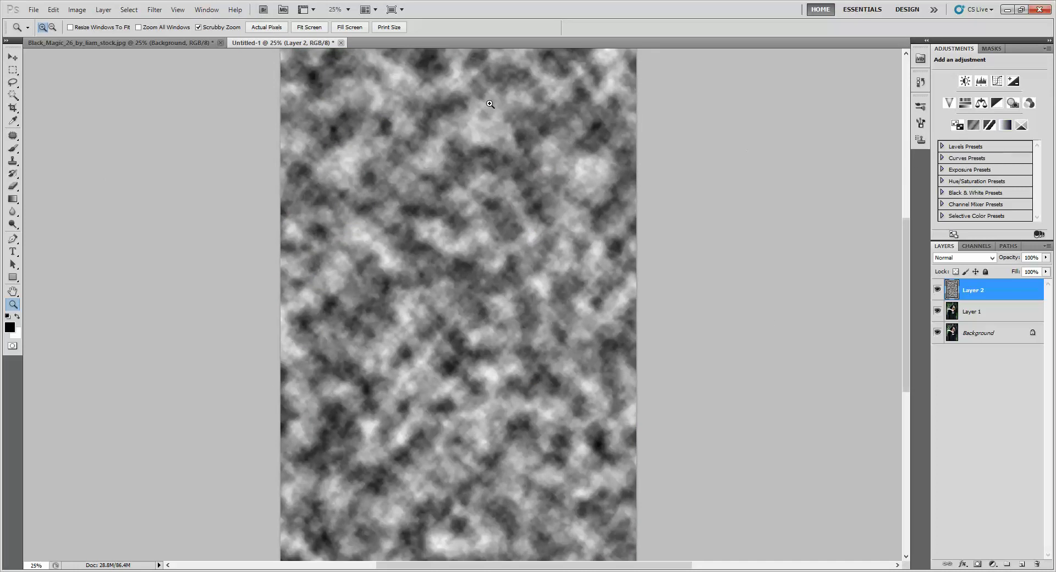
Draw a Radial gradient in Difference mode outward from the canvas centre over the clouds
key(g)
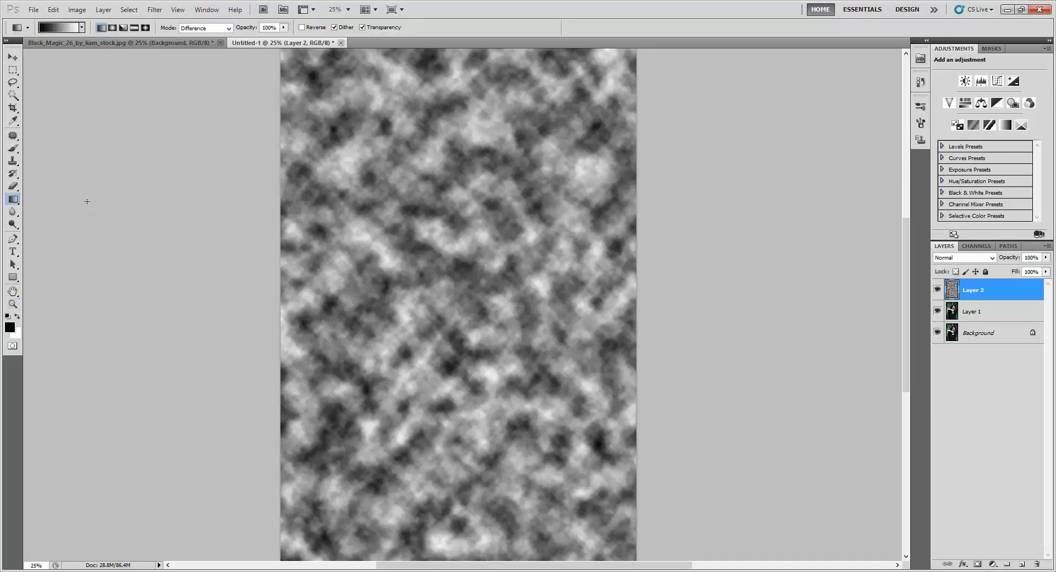
click(112, 28)
click(191, 29)
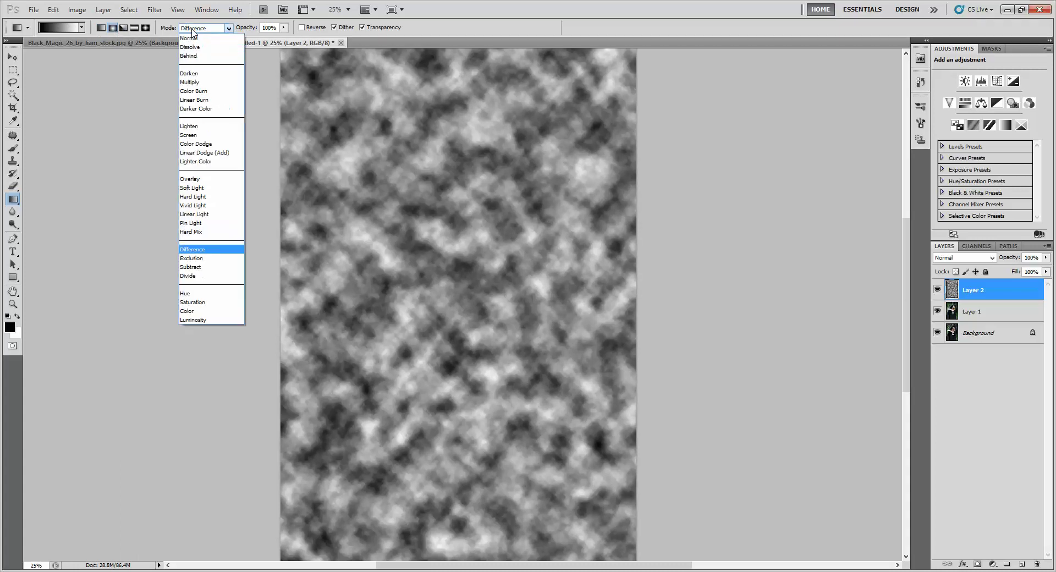
click(186, 251)
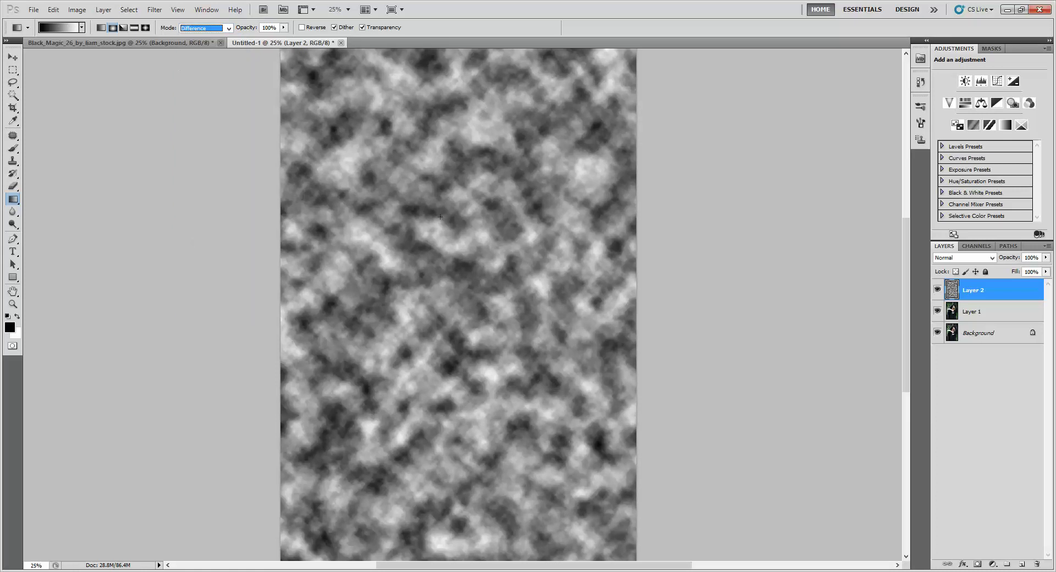
click(457, 287)
drag(627, 289, 635, 288)
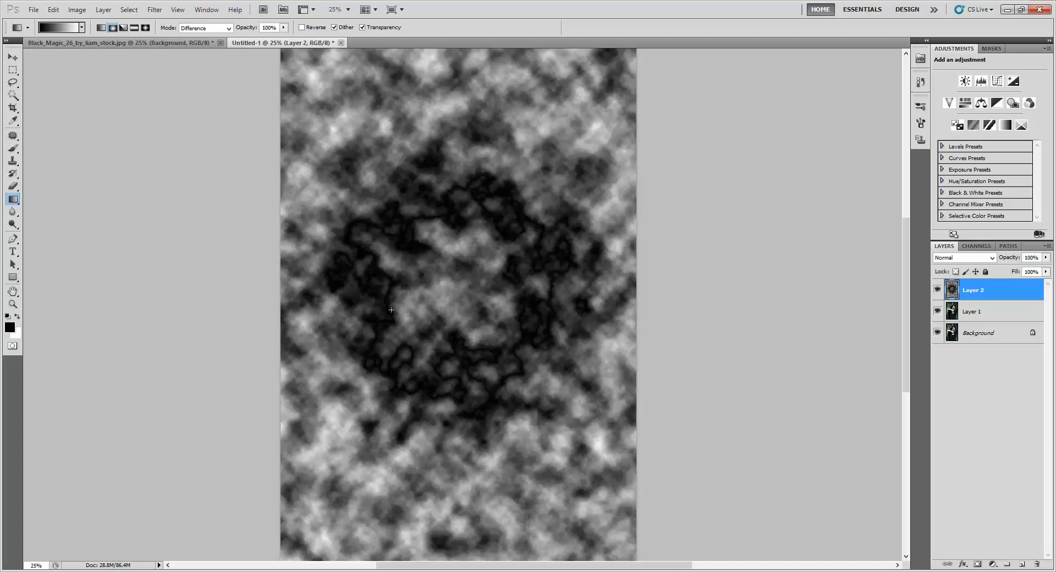
Add a Levels adjustment with white input at 28 and merge it down into Layer 2
click(981, 81)
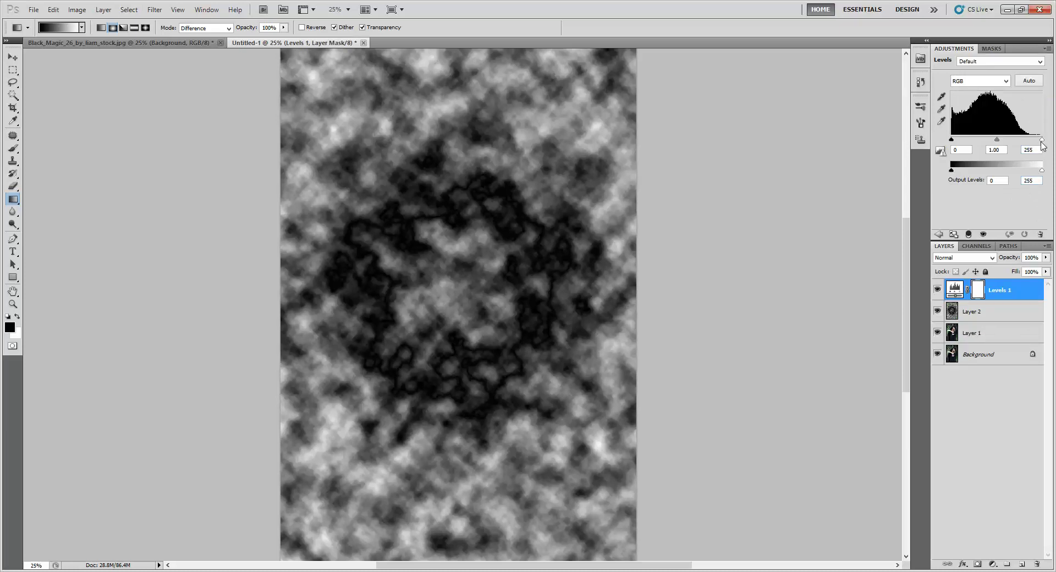
drag(1041, 142, 962, 144)
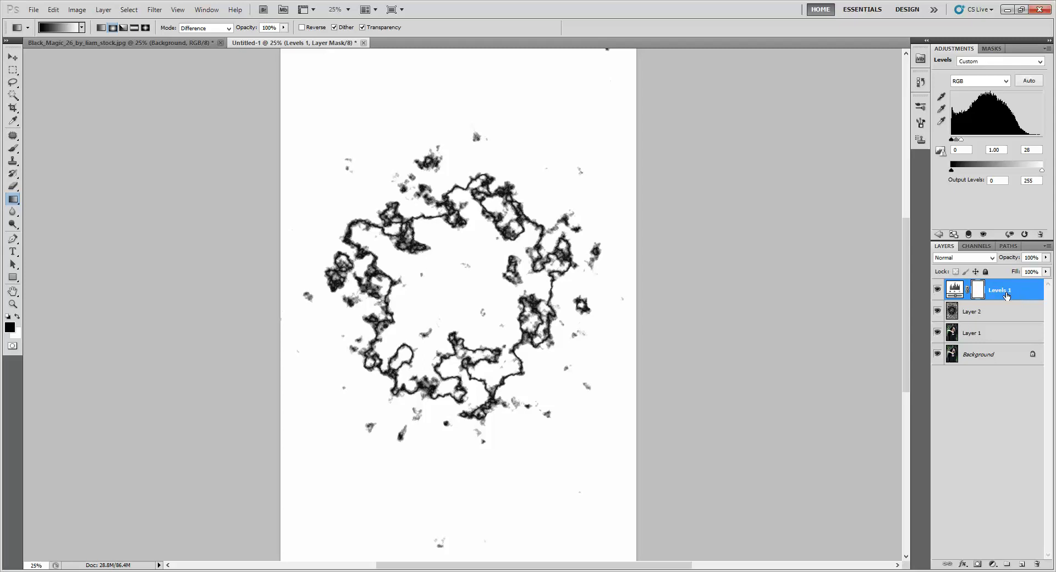
key(ctrl+e)
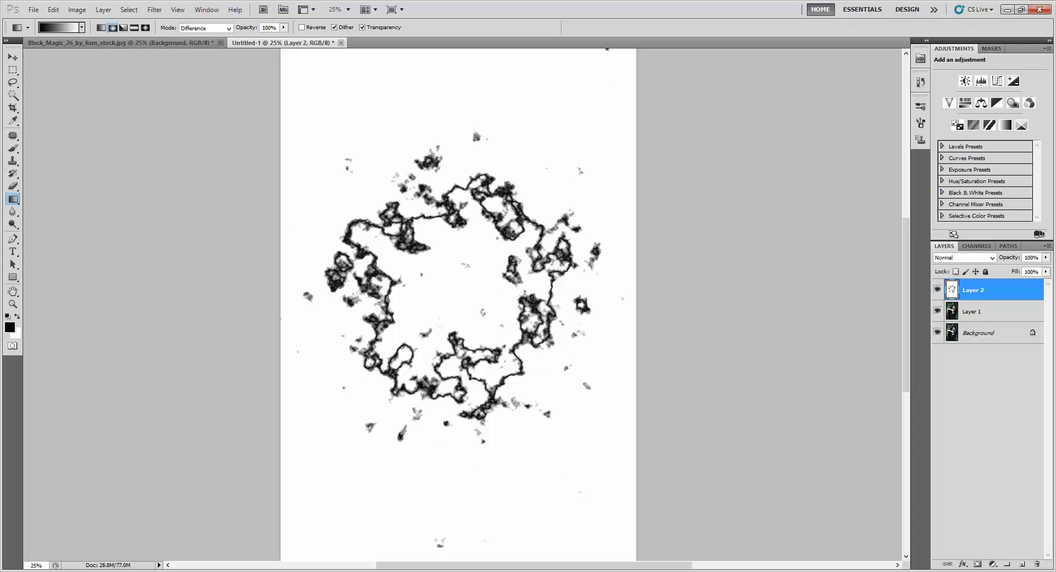
Invert Layer 2, colorize it with Hue 202 and Saturation 42, and merge the tint down
key(ctrl+i)
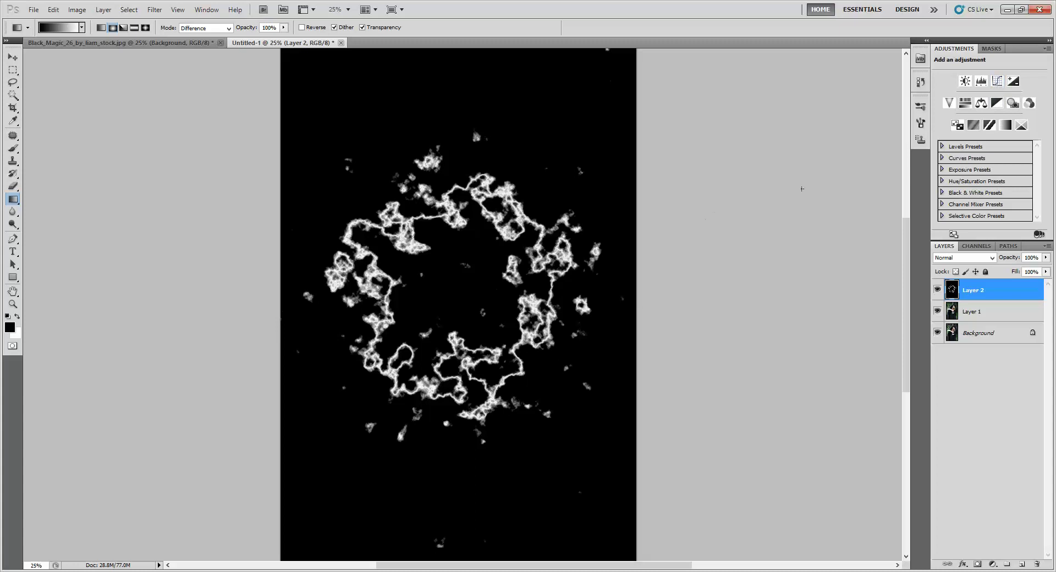
click(968, 107)
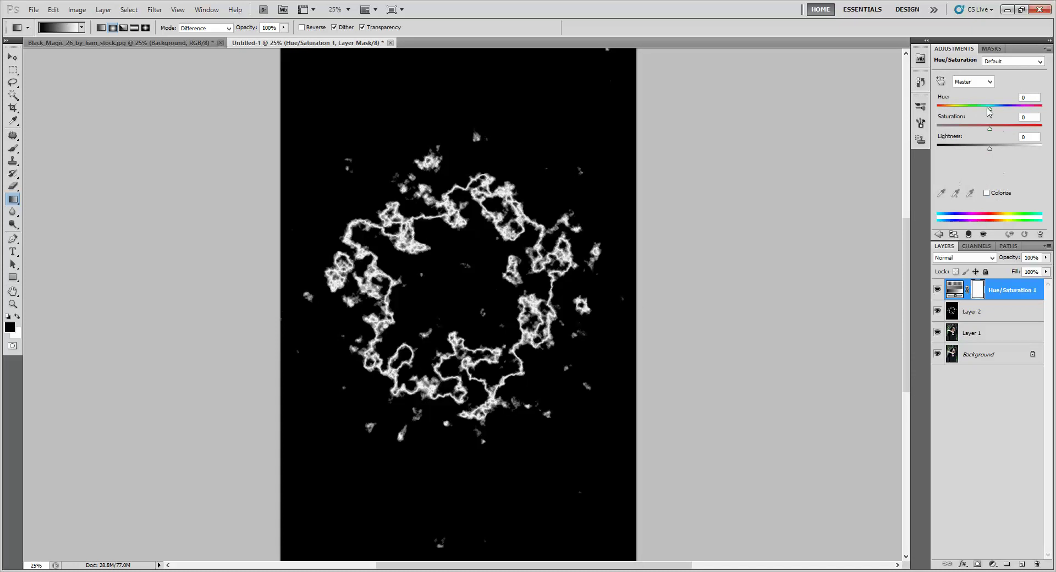
mouse_move(990, 109)
mouse_down()
mouse_move(997, 122)
mouse_move(986, 123)
mouse_move(1000, 123)
mouse_move(982, 122)
mouse_move(987, 114)
mouse_up()
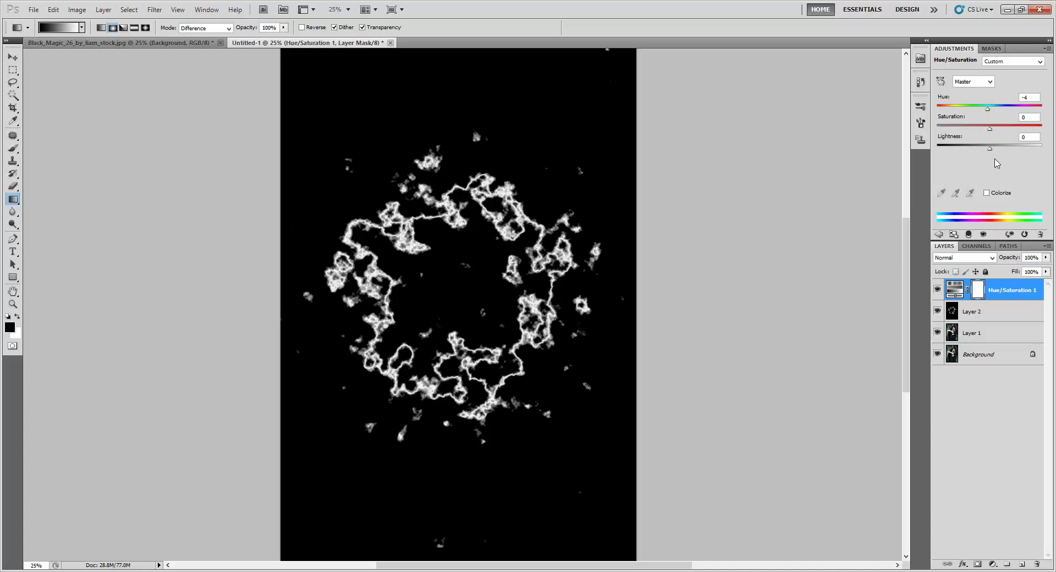
click(986, 193)
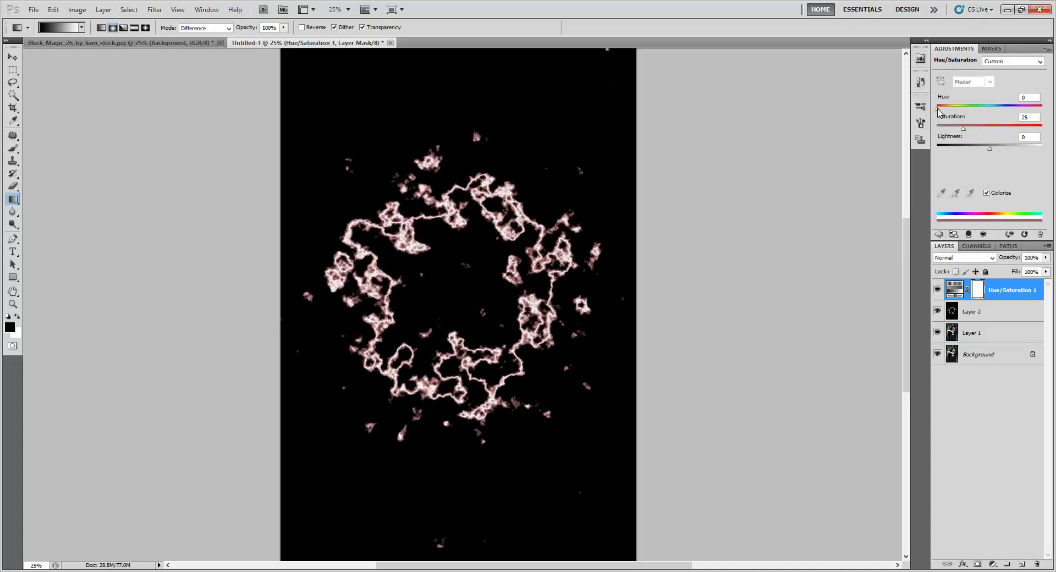
drag(938, 111, 995, 109)
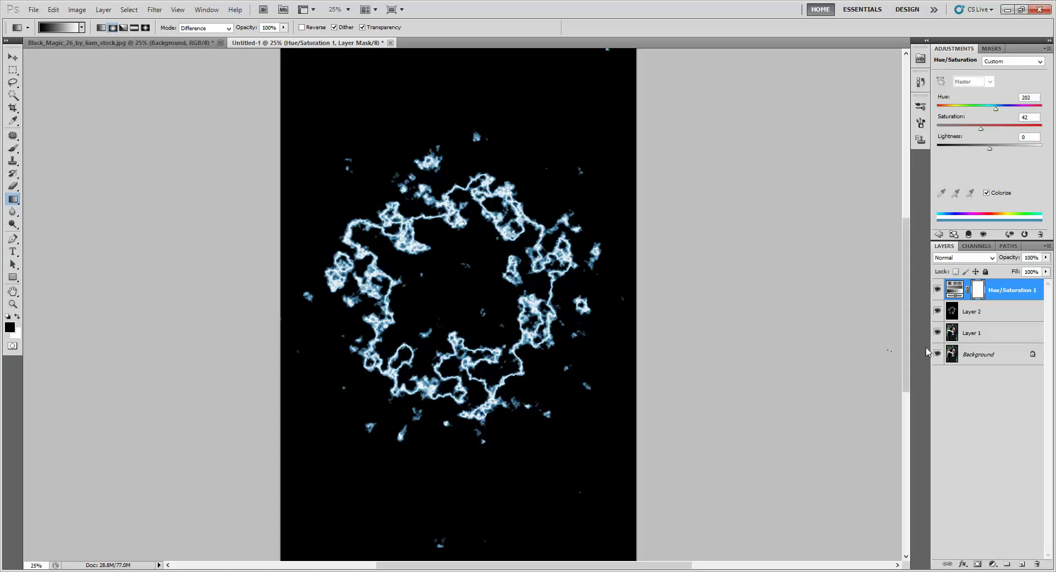
right_click(1013, 300)
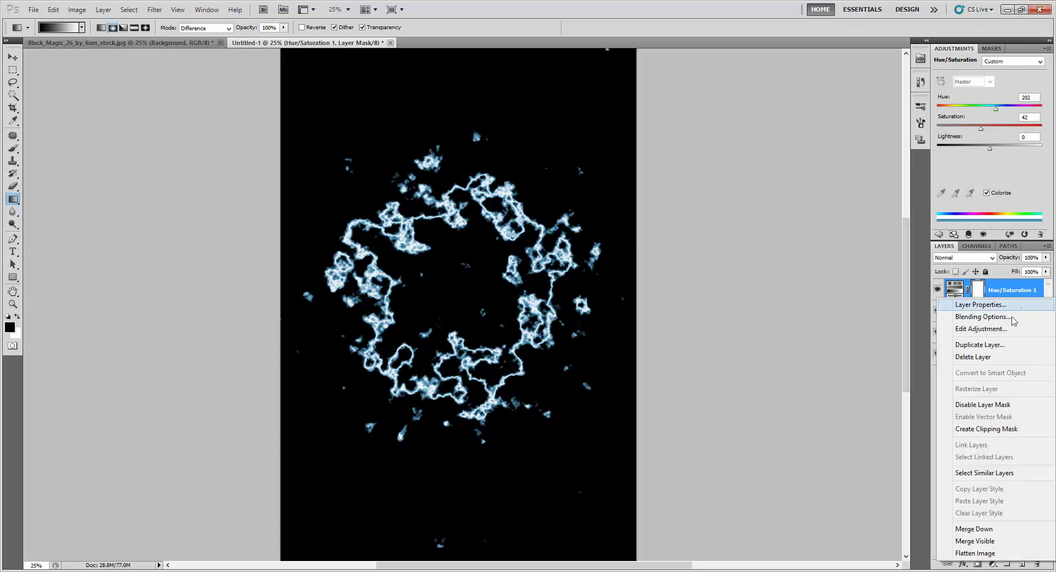
click(981, 540)
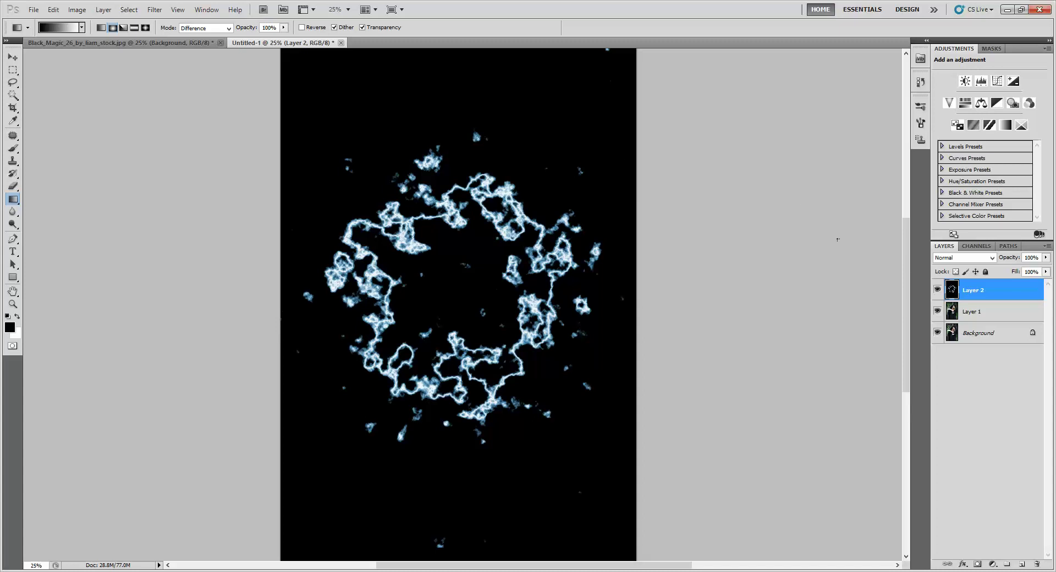
Set Layer 2's blend mode to Screen and duplicate it as Layer 2 copy
click(992, 258)
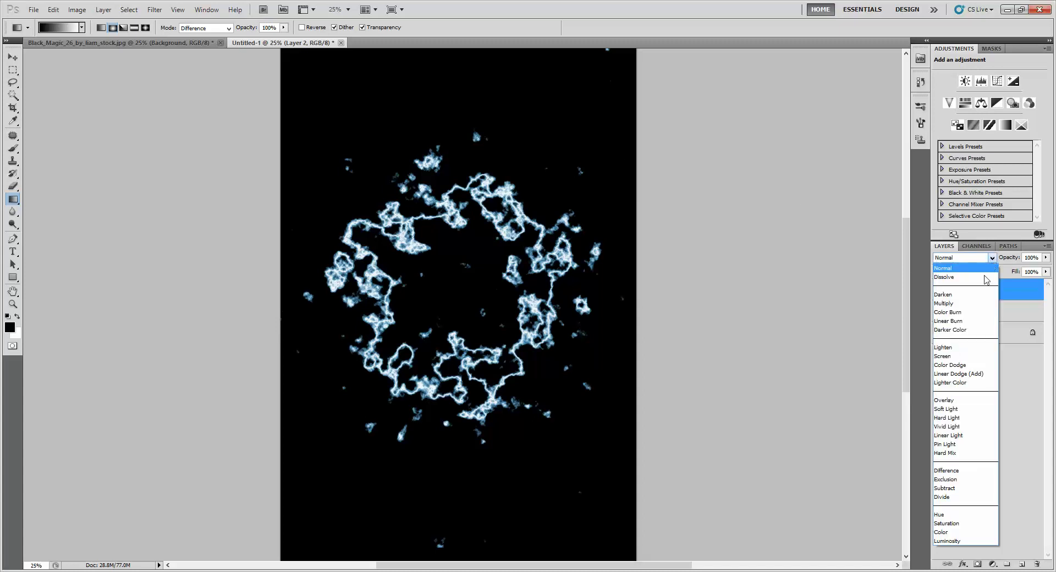
click(956, 363)
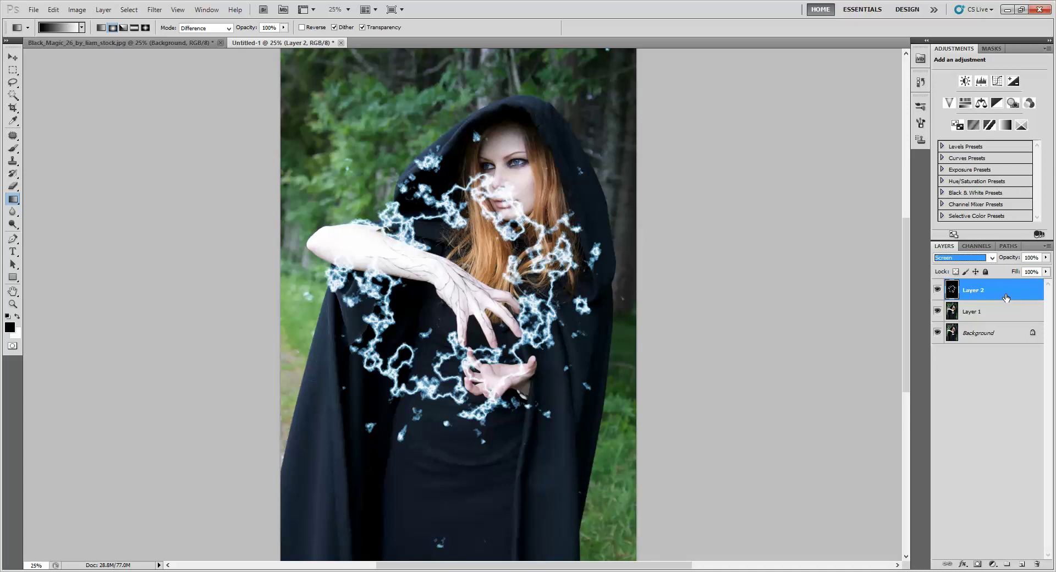
drag(1010, 297, 1023, 563)
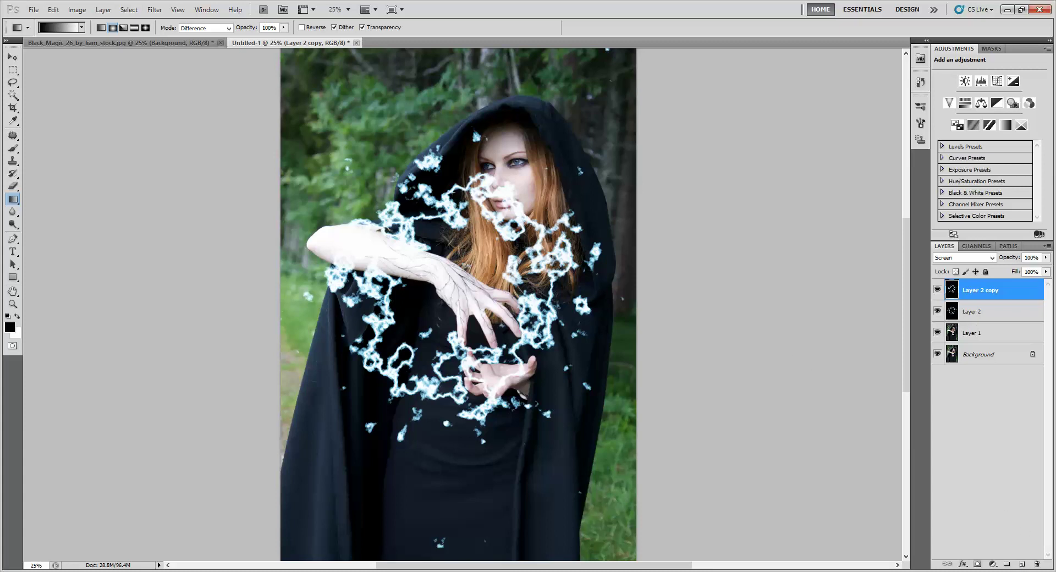
Rotate Layer 2 copy about -174°, shift it up-right, and merge it into Layer 2
key(ctrl+t)
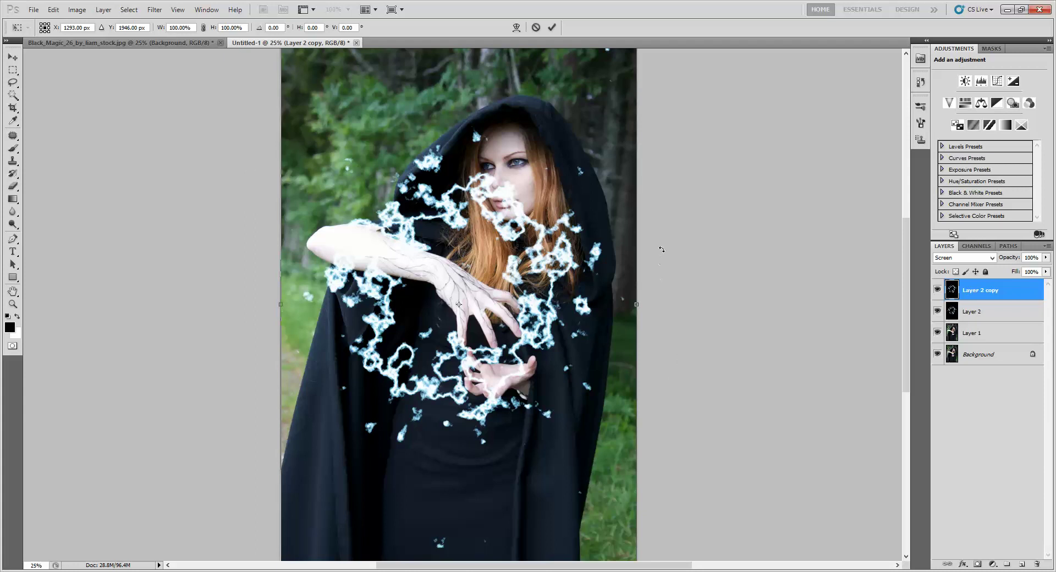
drag(659, 247, 379, 319)
drag(548, 496, 558, 479)
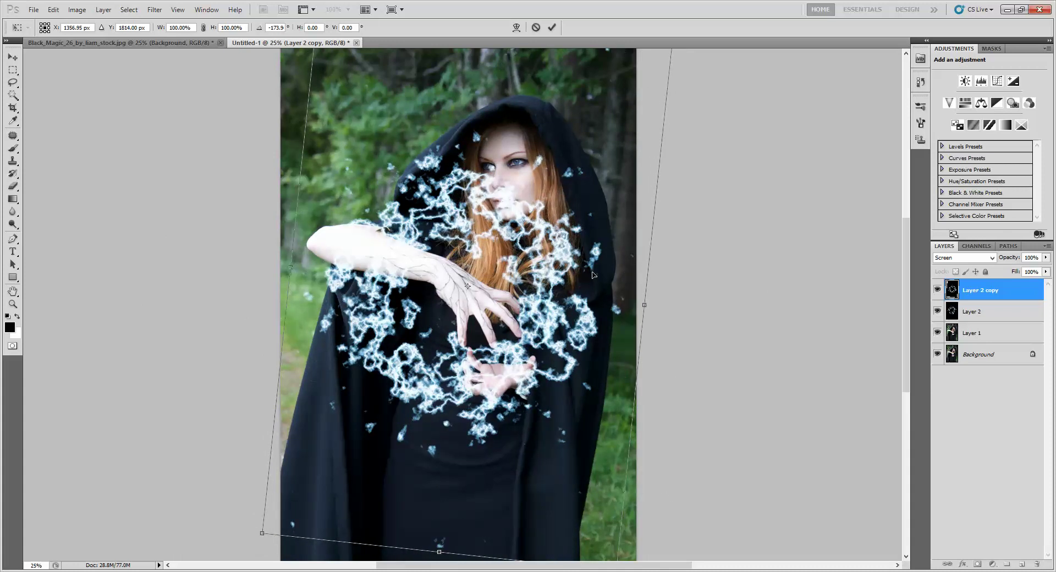
key(Return)
key(g)
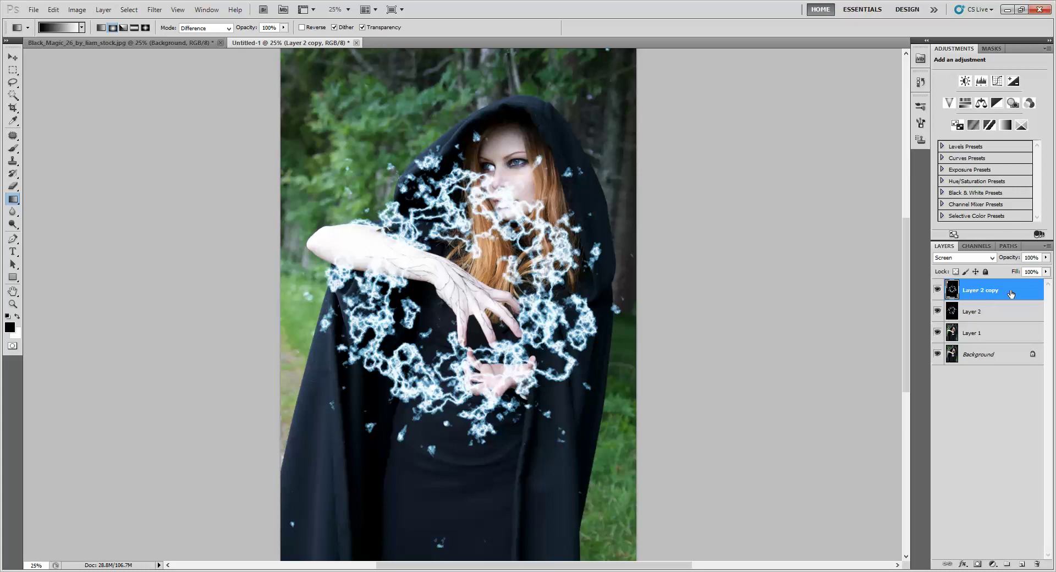
key(ctrl+e)
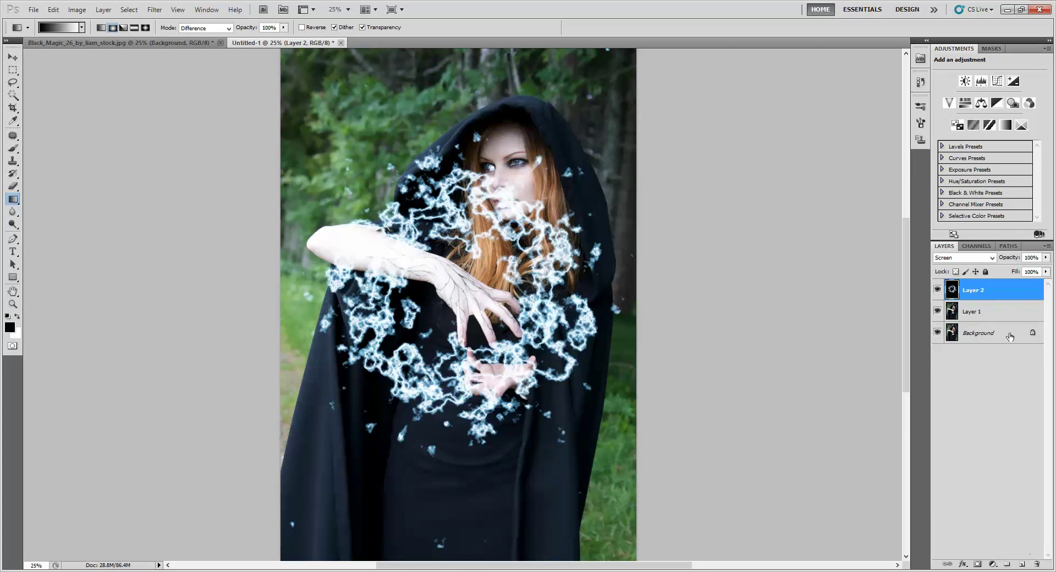
Duplicate Layer 2, rename the copy 'core', and hide it
drag(1011, 300, 1023, 565)
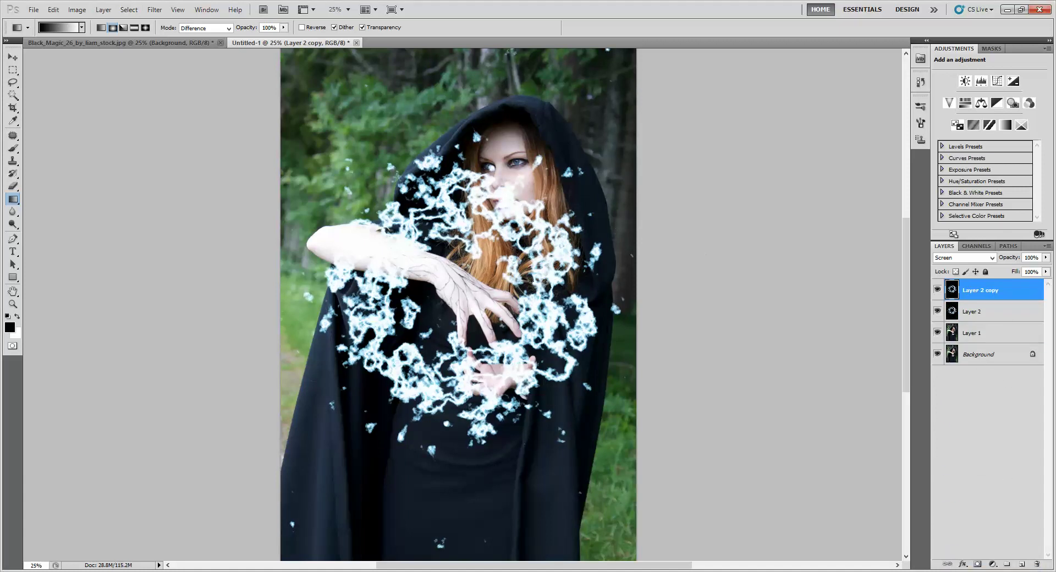
double_click(982, 291)
text(core)
click(985, 311)
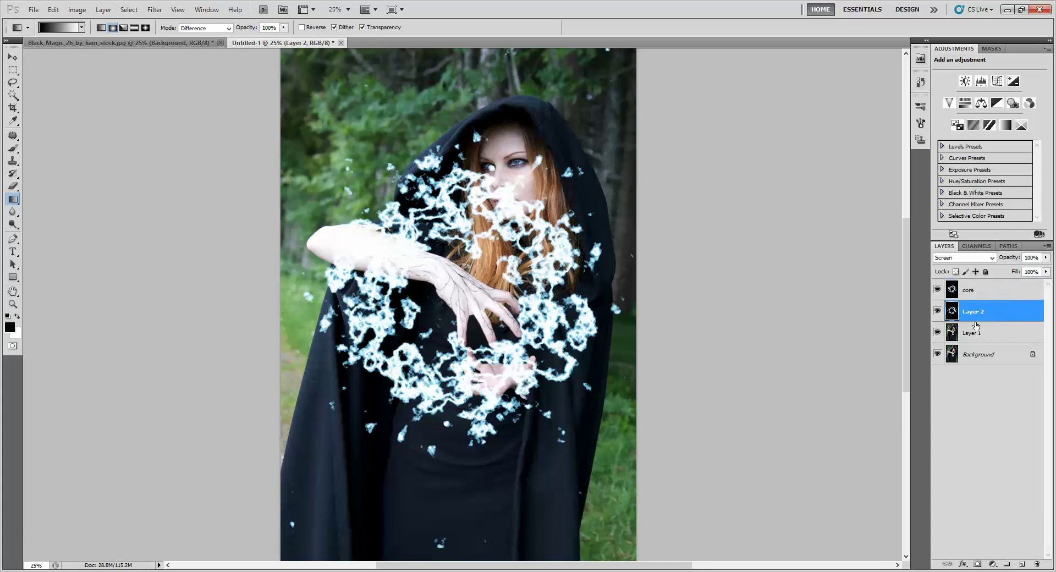
click(938, 290)
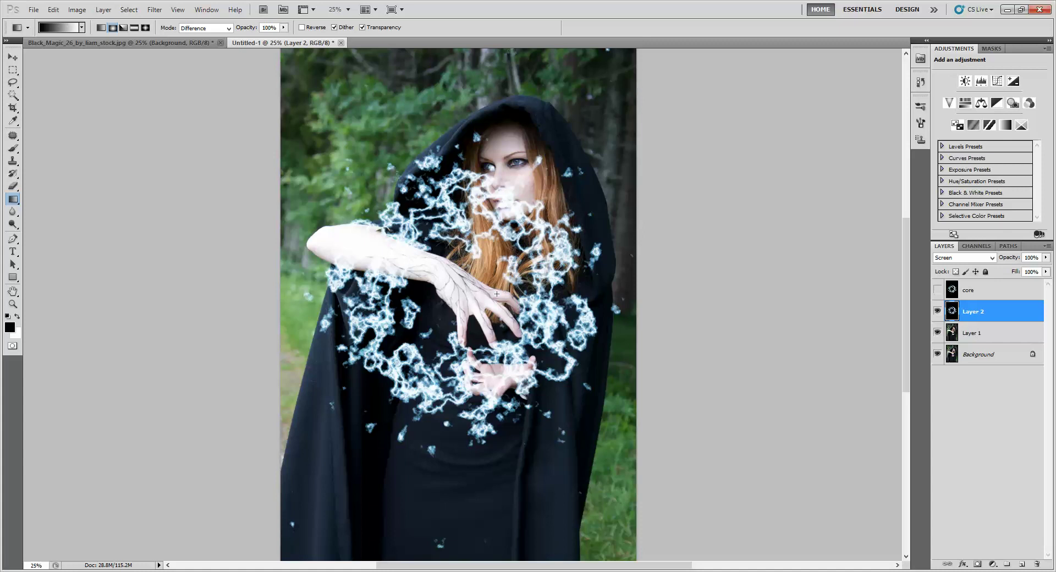
Zoom out and move Layer 2's lightning ring slightly lower over the cloak and hands
key(z)
alt+click(477, 311)
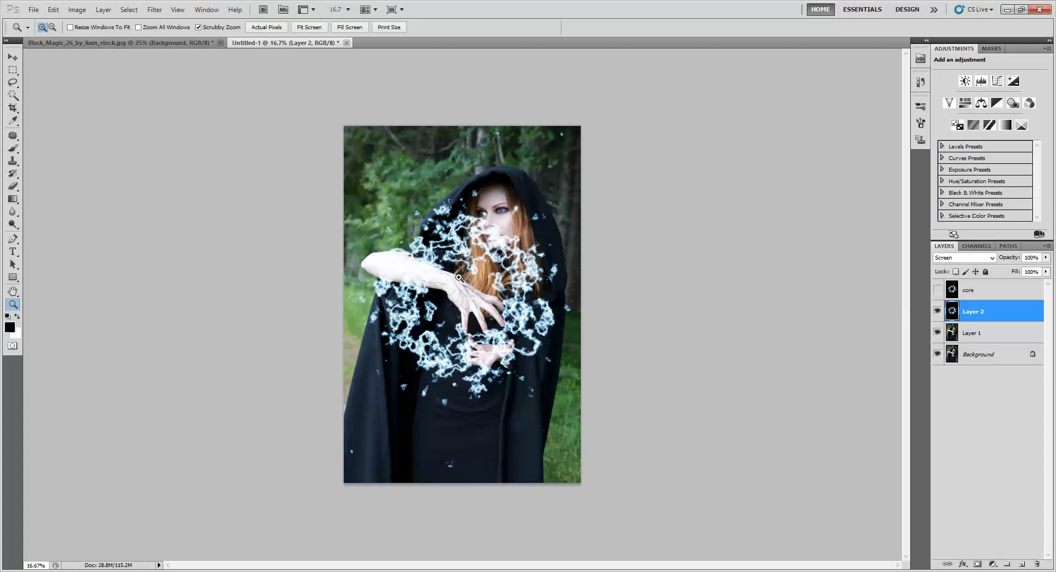
key(v)
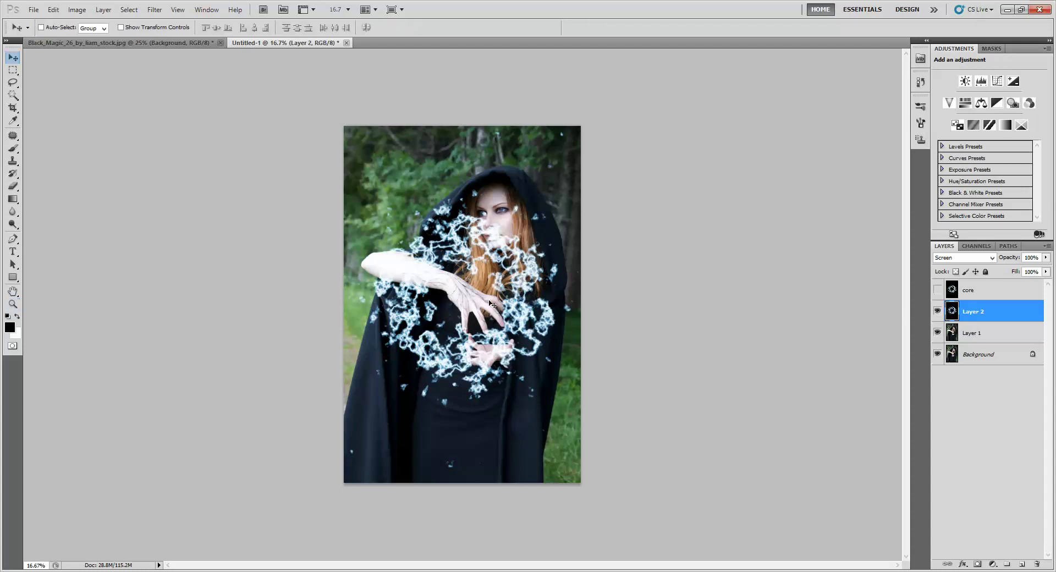
mouse_move(508, 380)
mouse_down()
mouse_move(529, 376)
mouse_move(450, 325)
mouse_move(515, 430)
mouse_move(491, 345)
mouse_move(498, 379)
mouse_up()
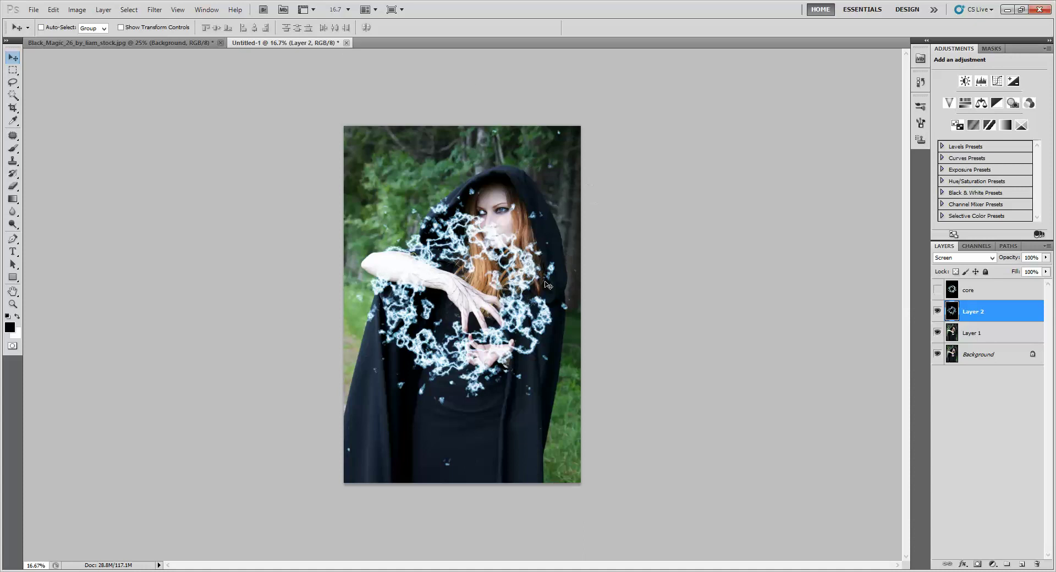
drag(528, 295, 522, 299)
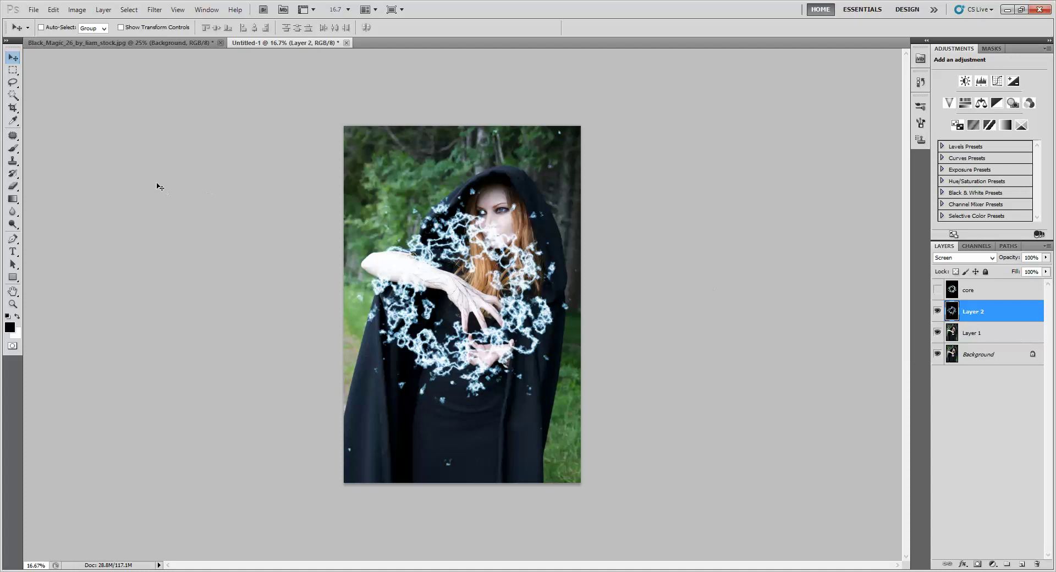
Apply Distort > Polar Coordinates with Polar to Rectangular to Layer 2
click(129, 9)
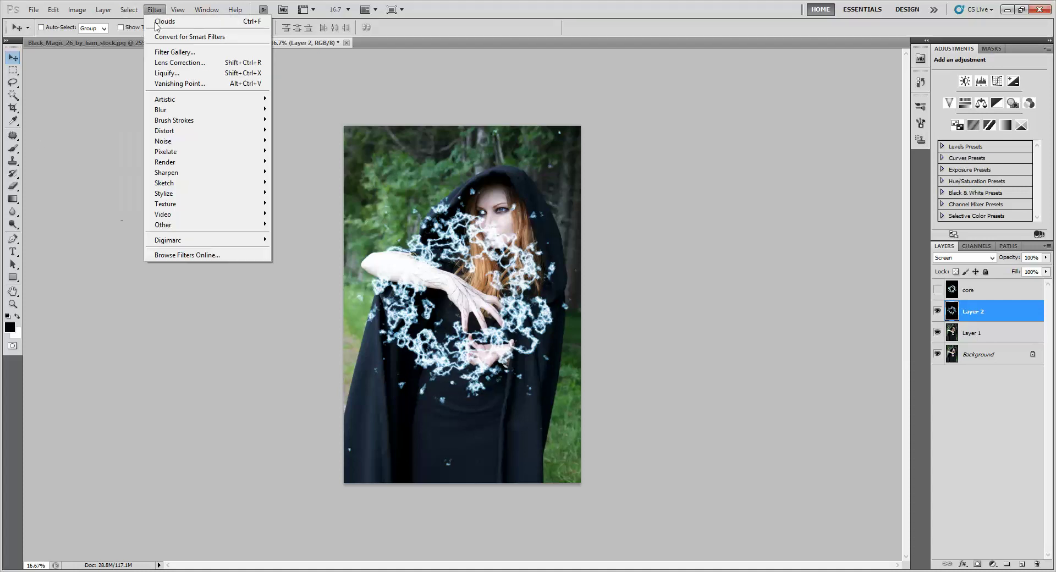
mouse_move(157, 136)
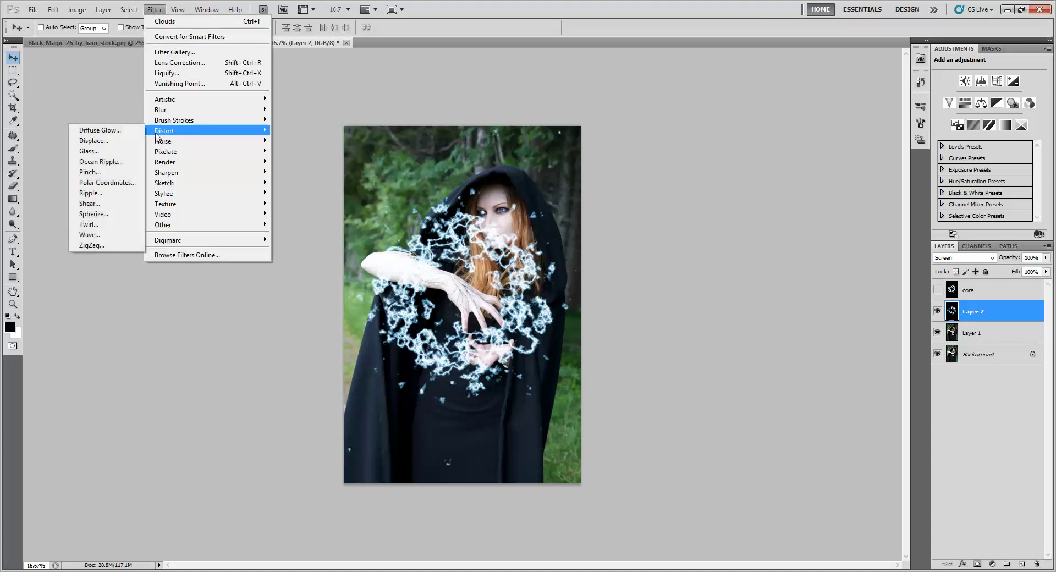
click(133, 184)
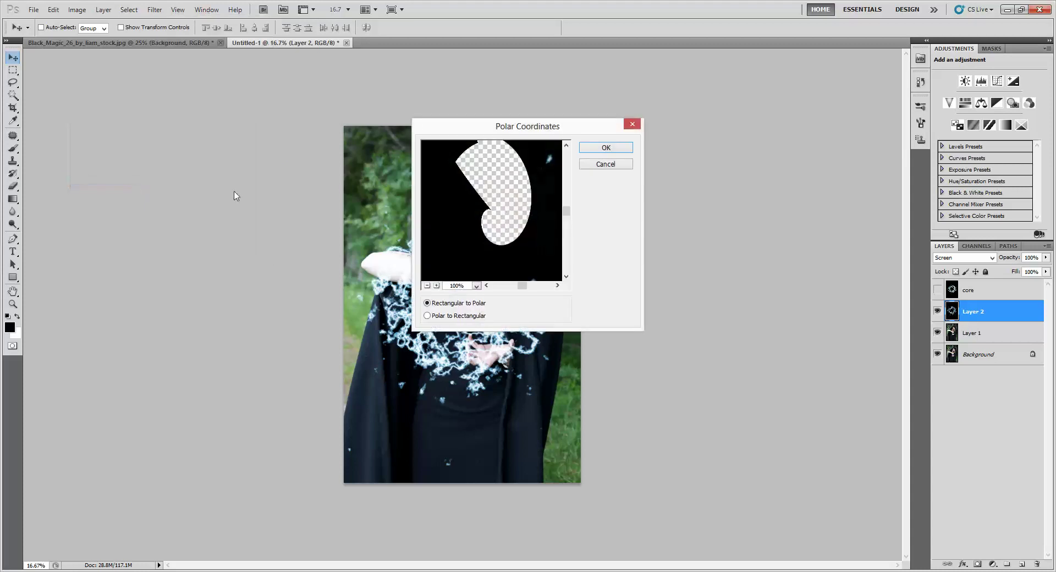
click(426, 286)
click(427, 286)
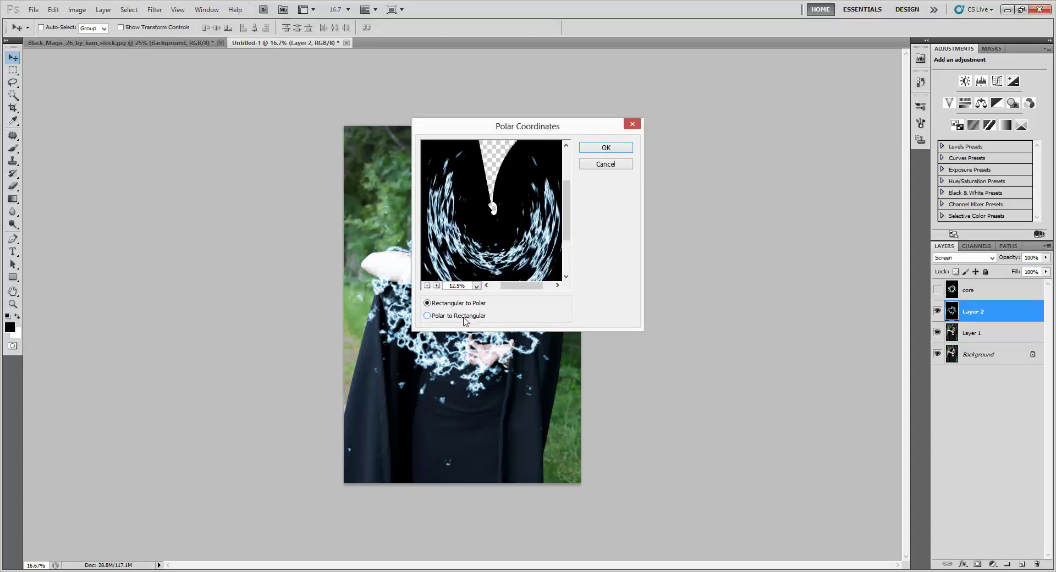
click(427, 316)
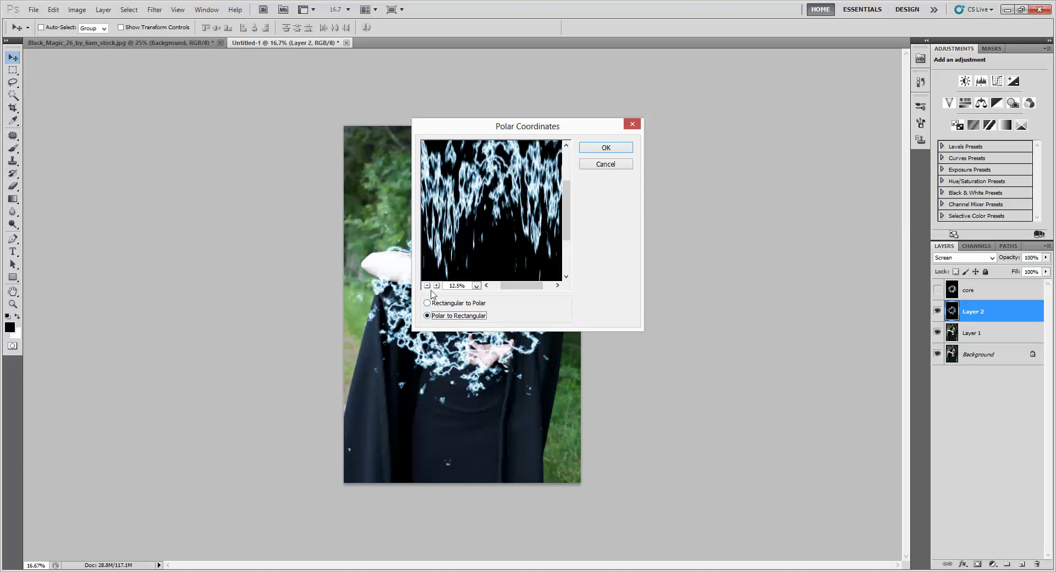
click(427, 285)
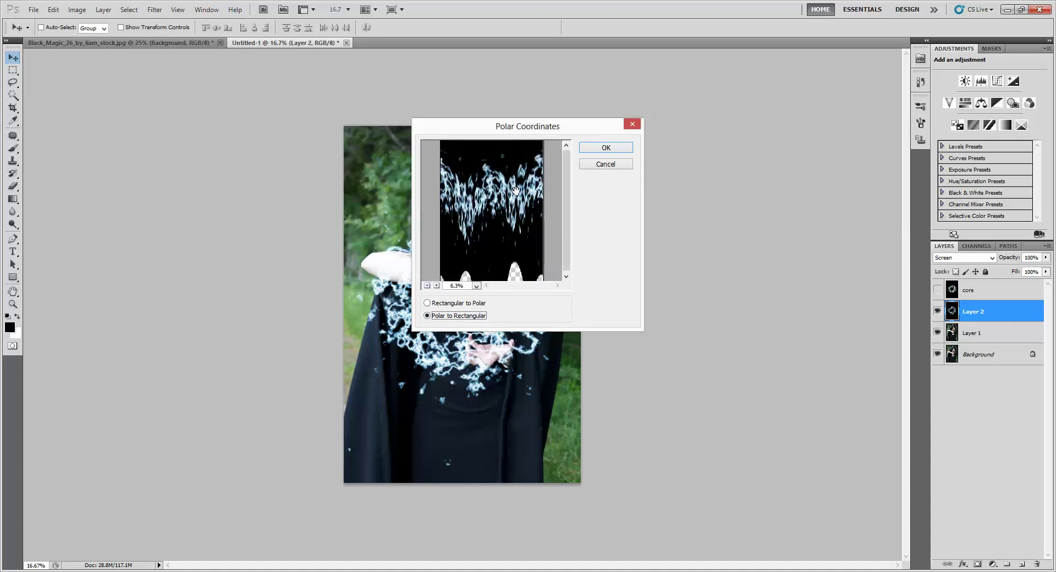
click(606, 147)
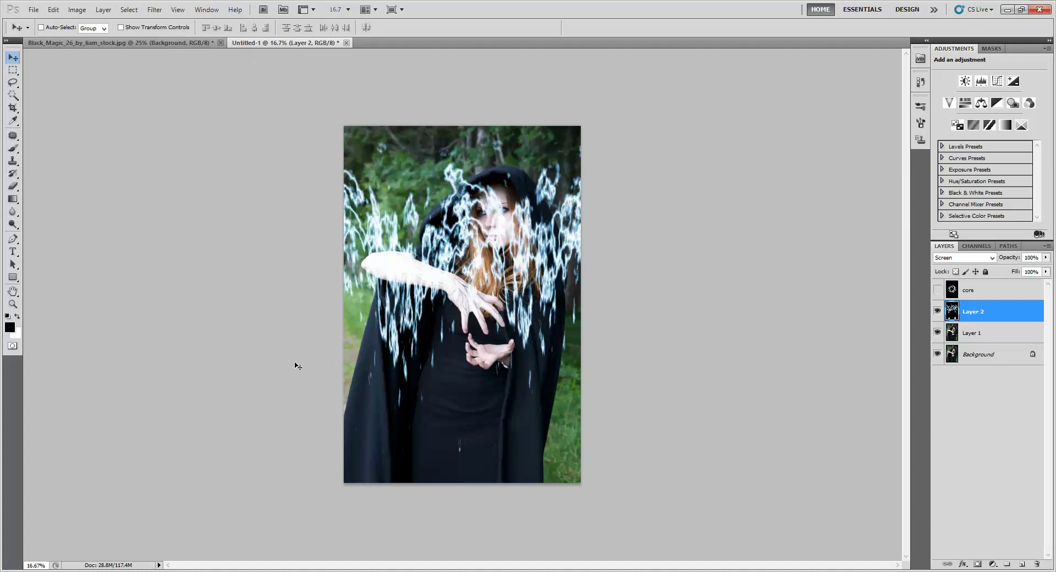
Rotate the whole canvas 90° clockwise
click(82, 13)
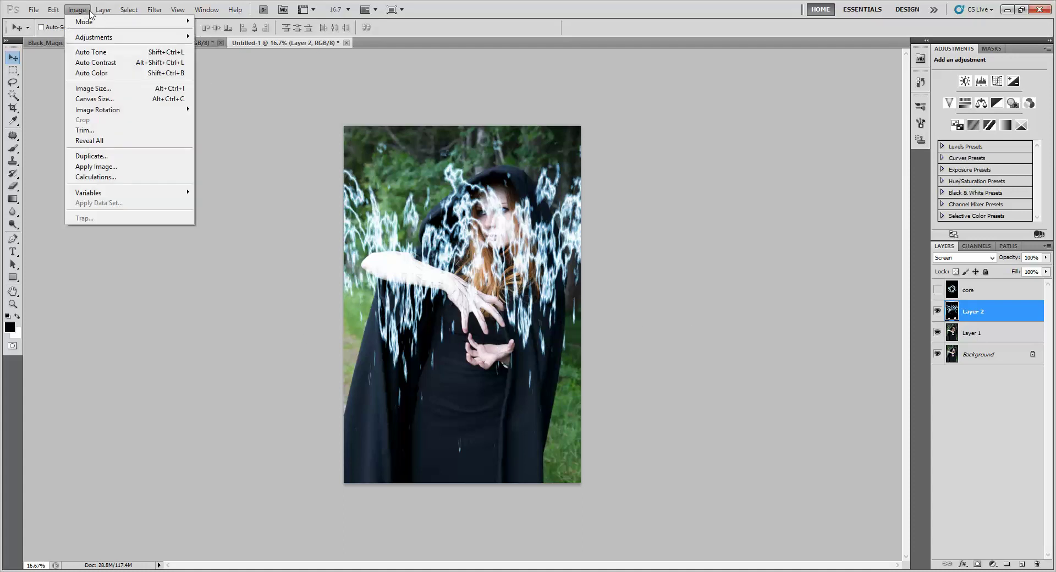
click(77, 10)
click(77, 10)
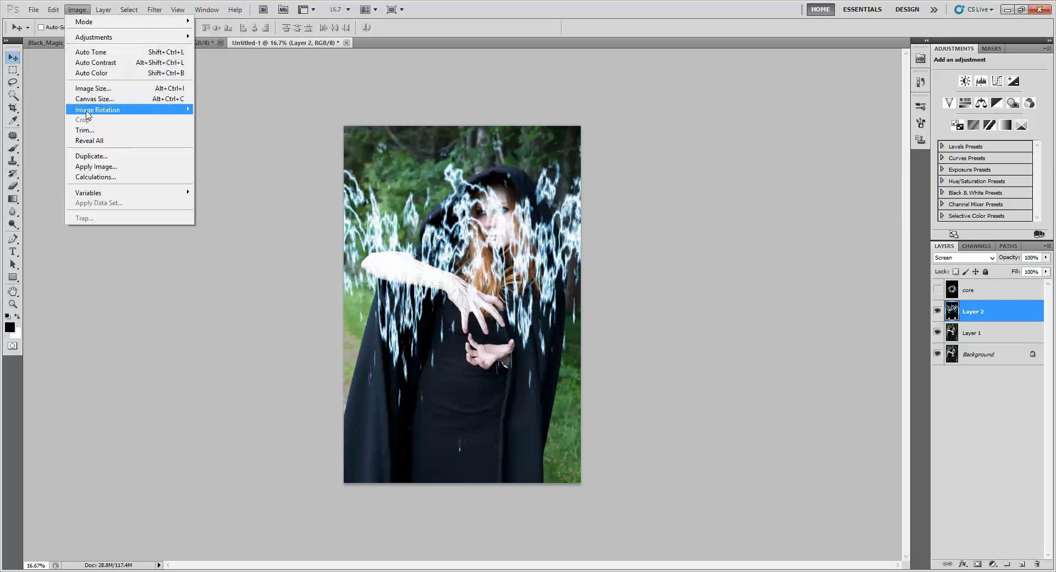
mouse_move(115, 111)
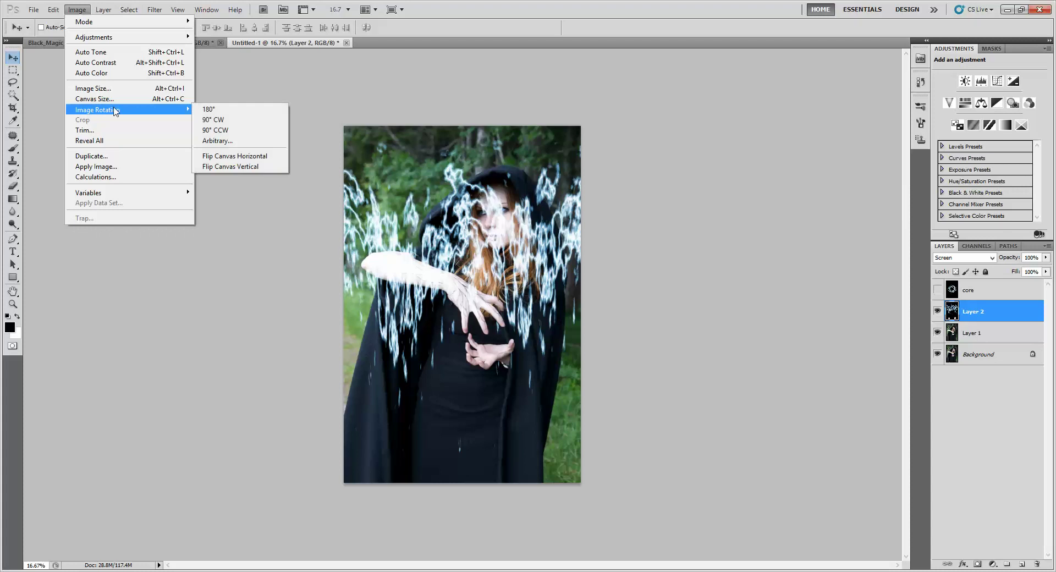
click(223, 121)
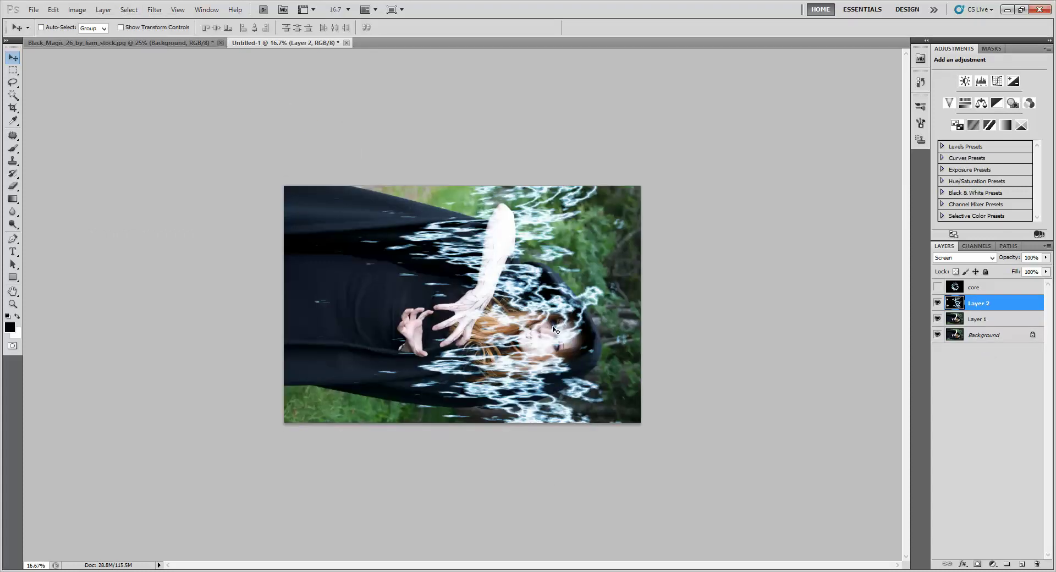
Apply the Wind filter to Layer 2, then reapply it for stronger streaks
click(155, 10)
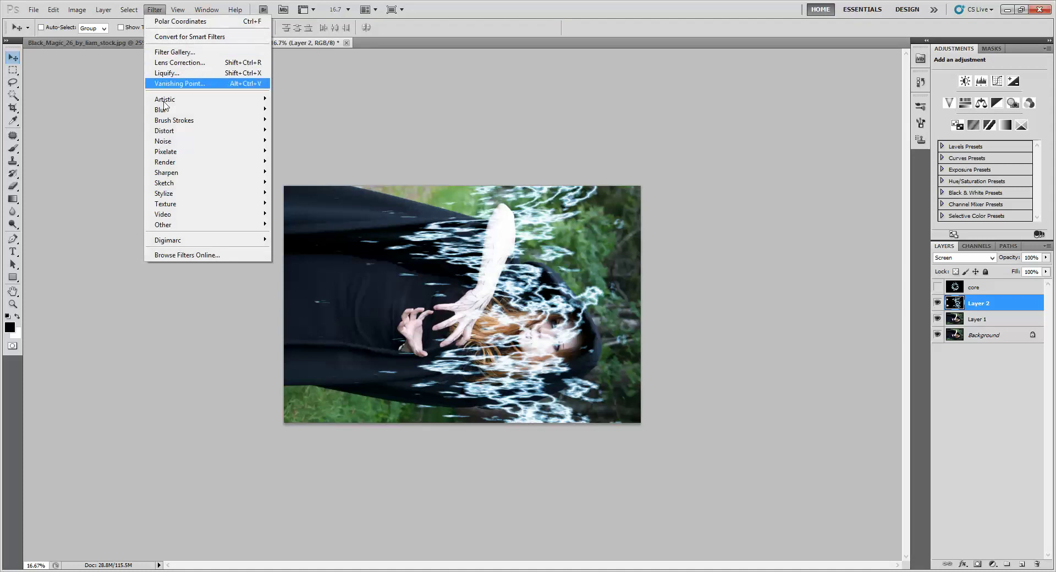
mouse_move(166, 194)
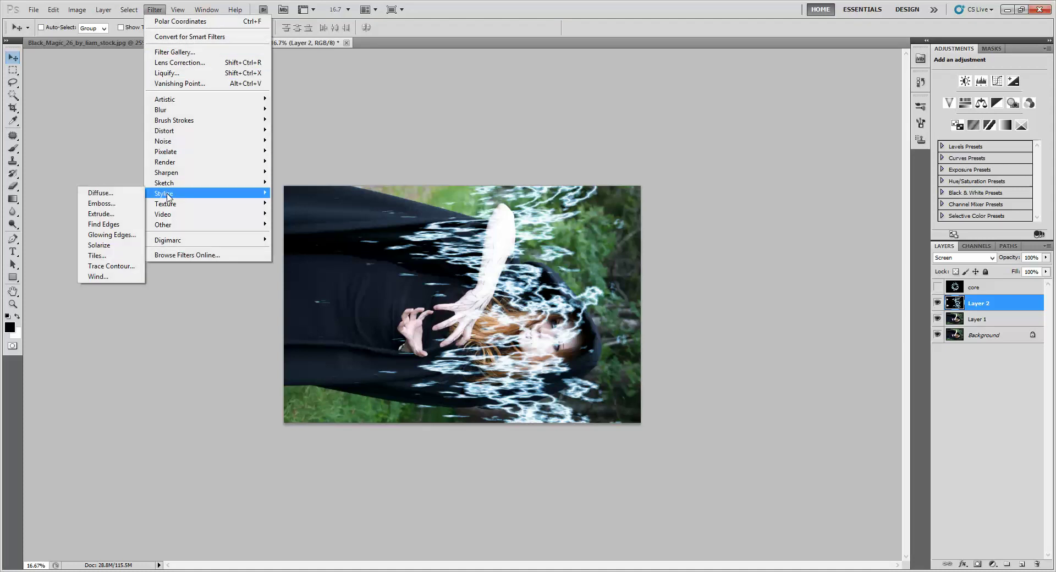
click(105, 277)
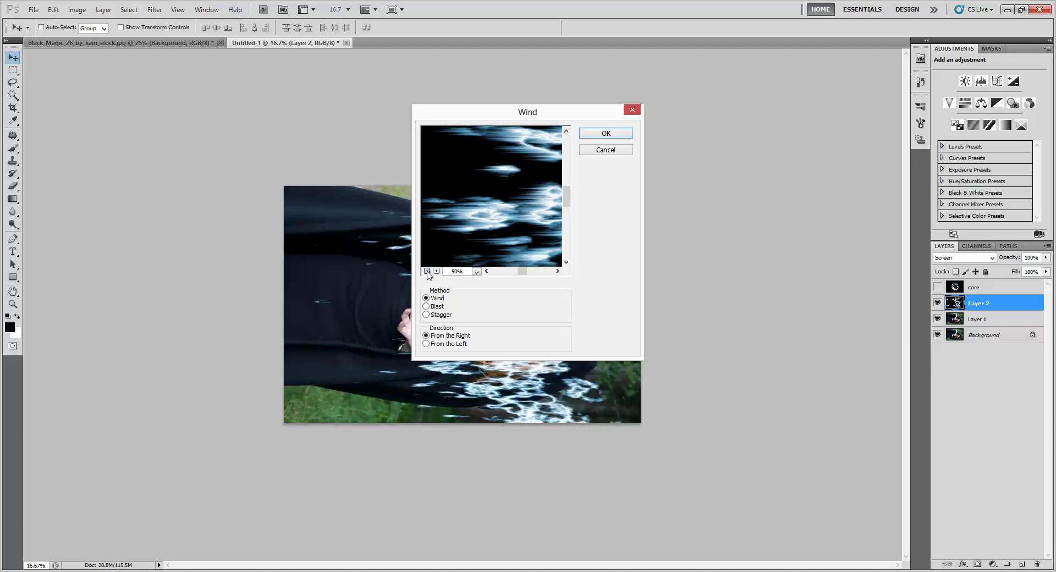
click(427, 271)
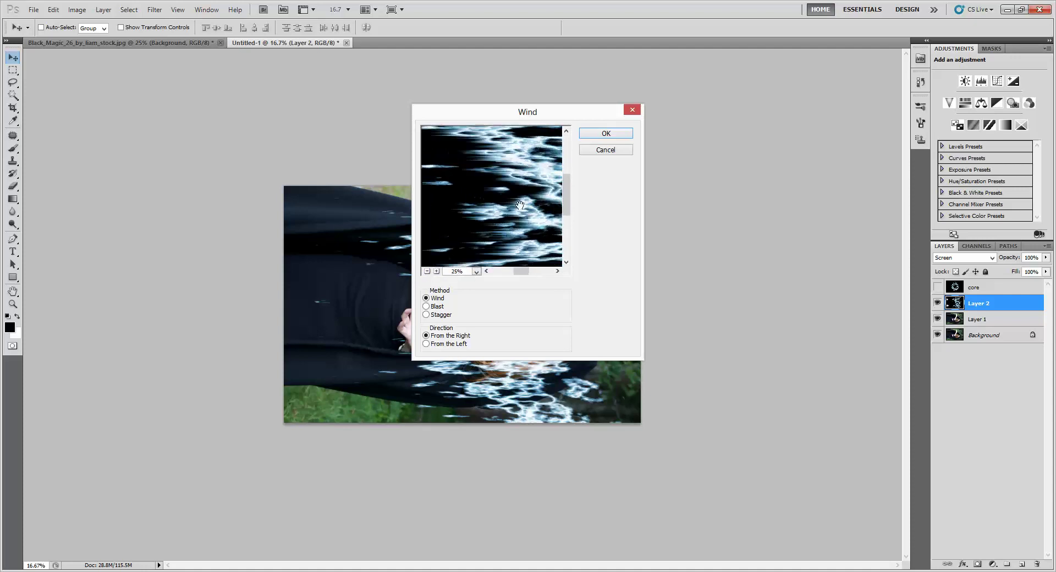
click(604, 133)
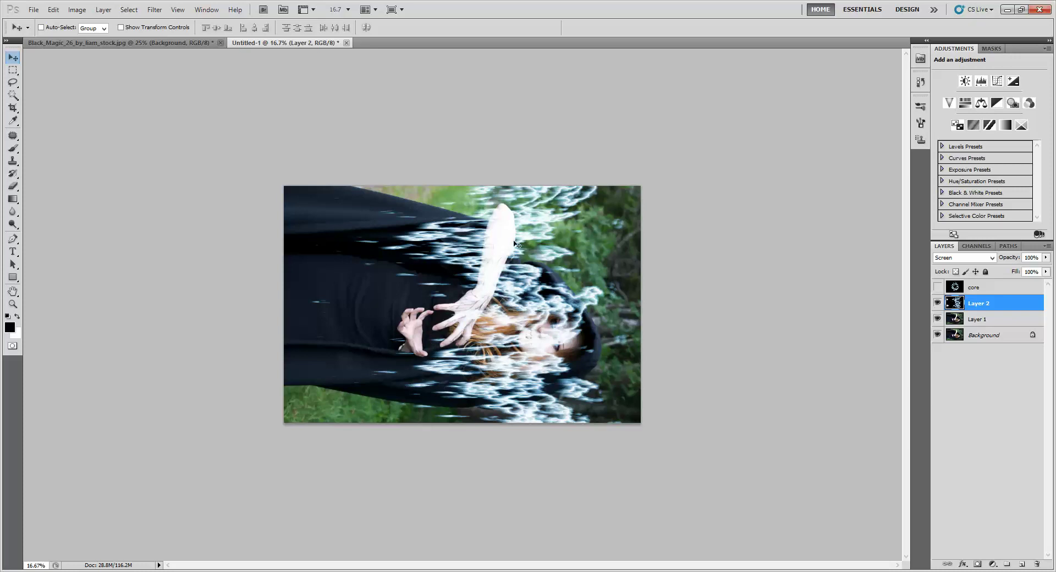
click(154, 9)
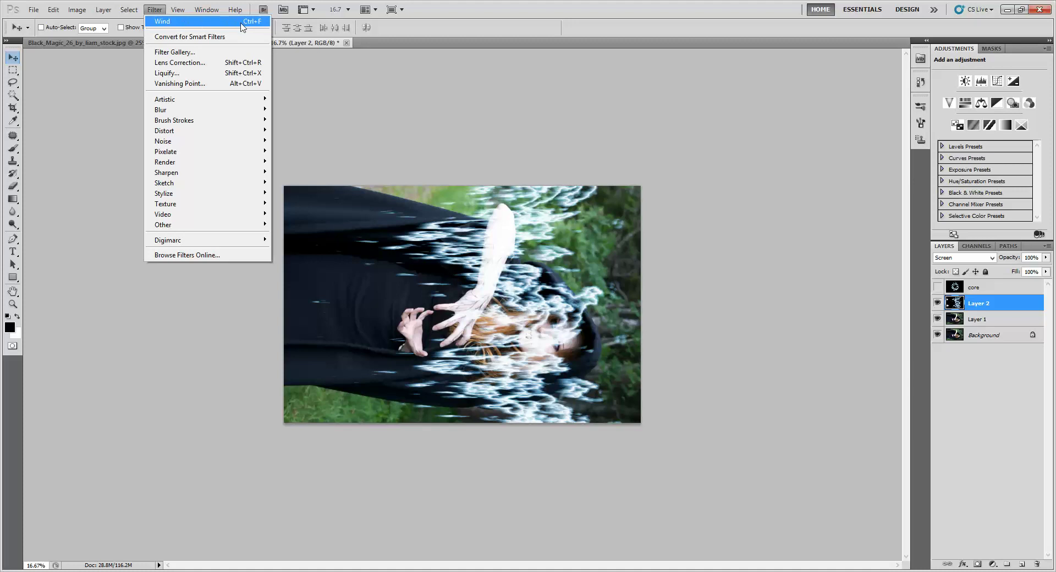
click(195, 26)
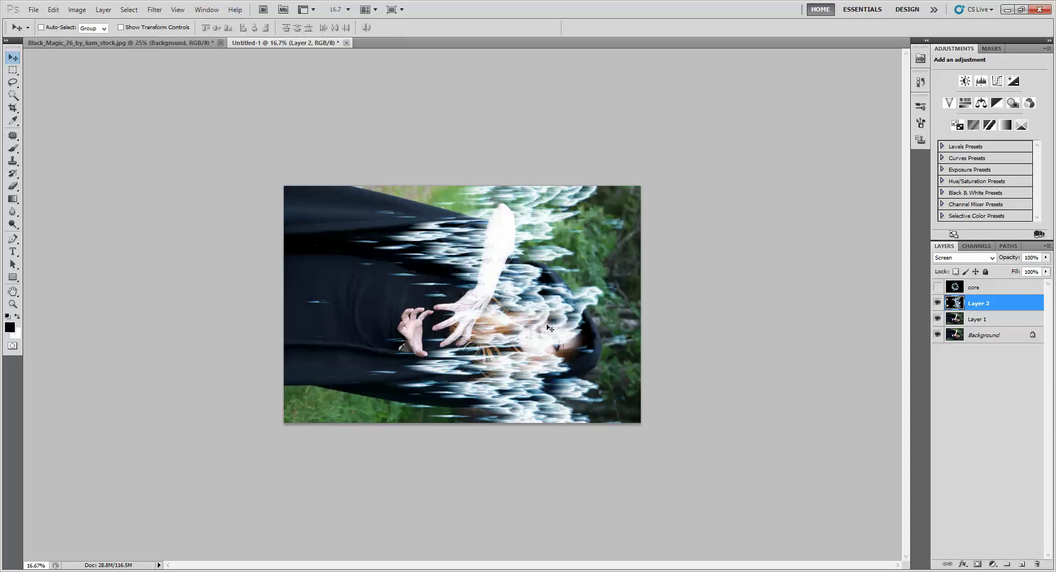
Rotate the image 90° counter-clockwise so it stands upright again
click(76, 10)
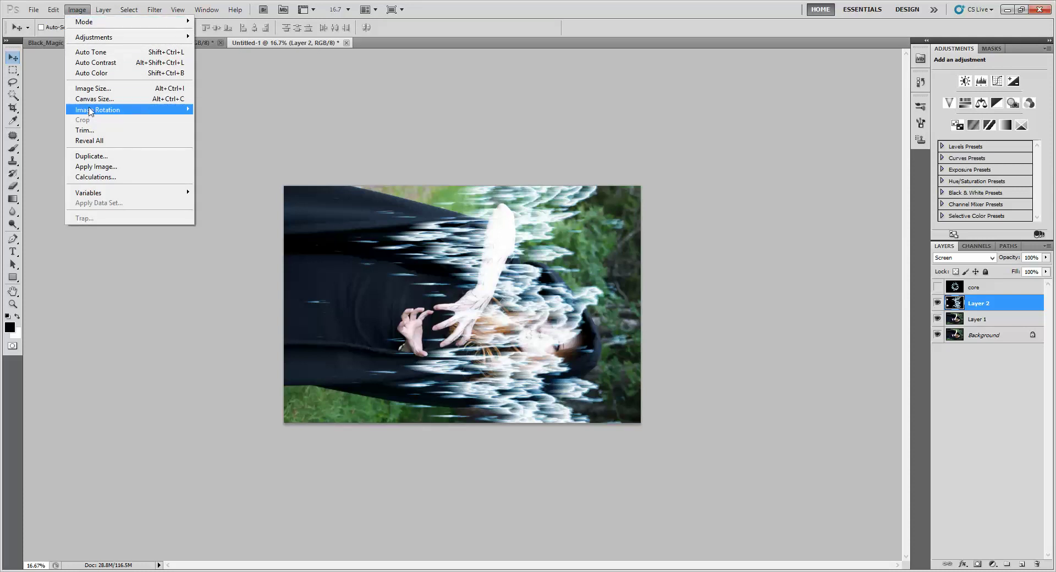
mouse_move(99, 112)
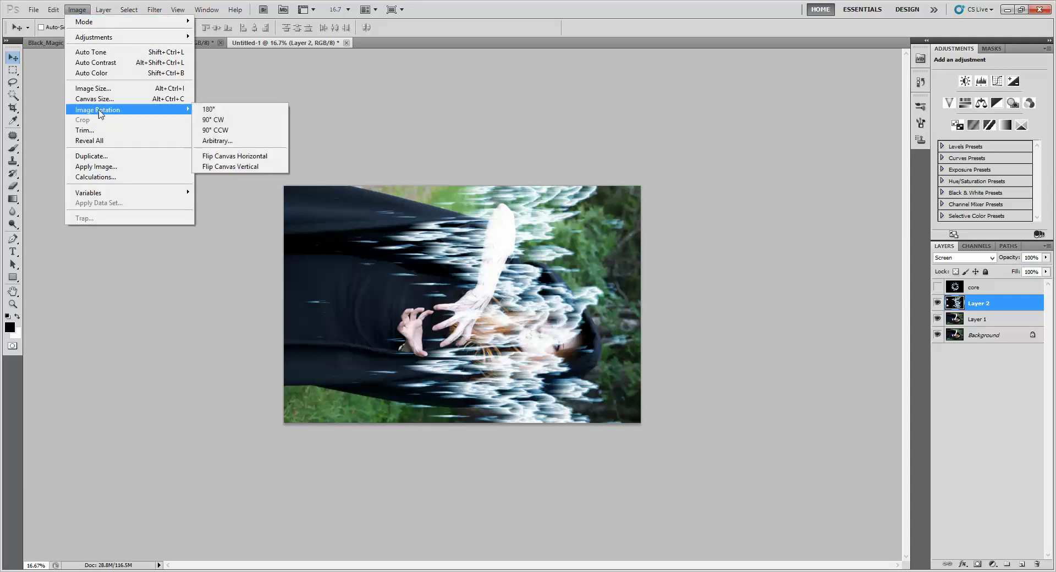
click(221, 131)
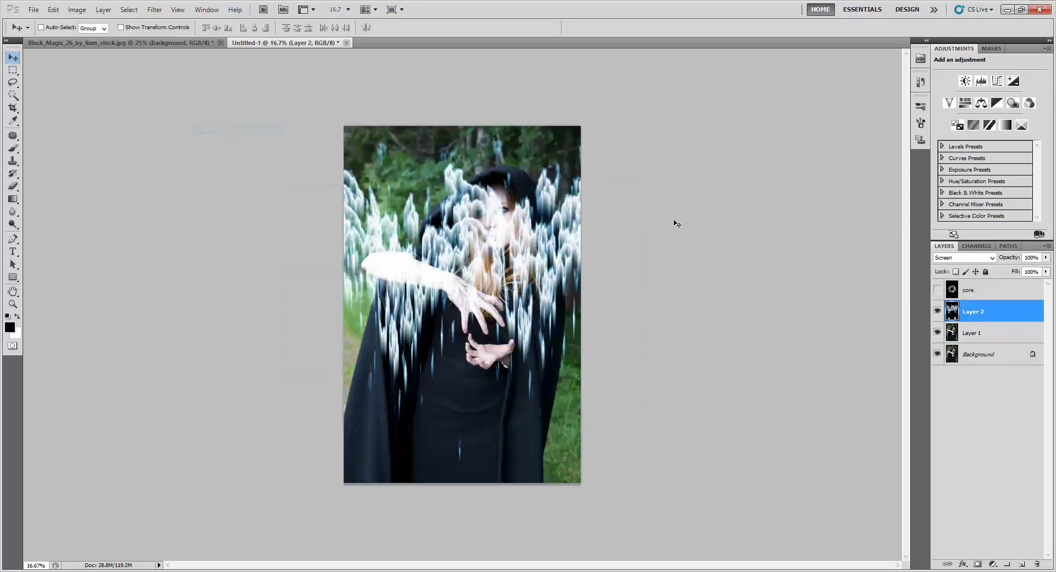
Apply Polar Coordinates (Rectangular to Polar) to Layer 2, curling the wind streaks into a ring
click(154, 10)
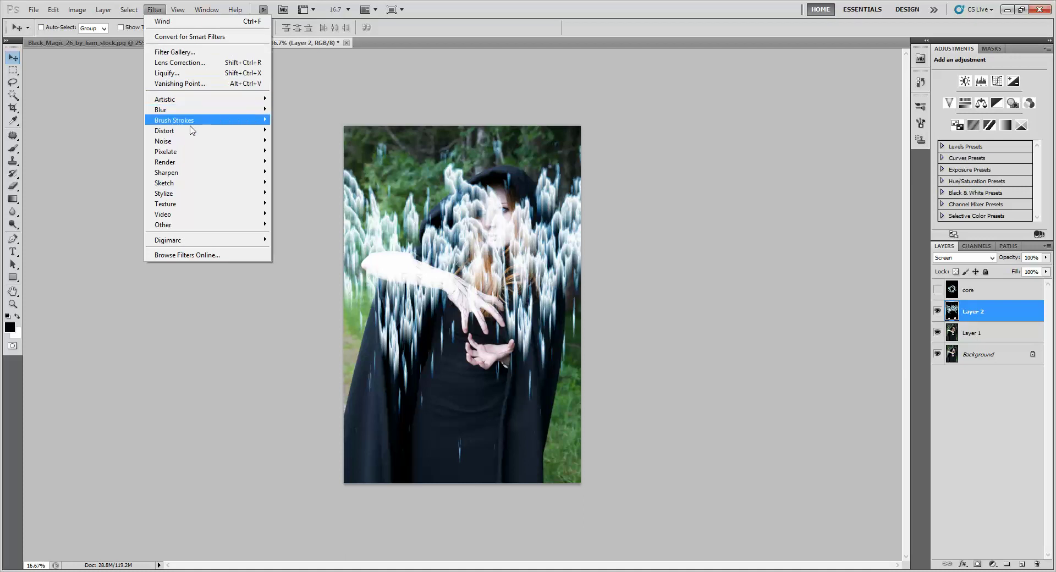
mouse_move(191, 132)
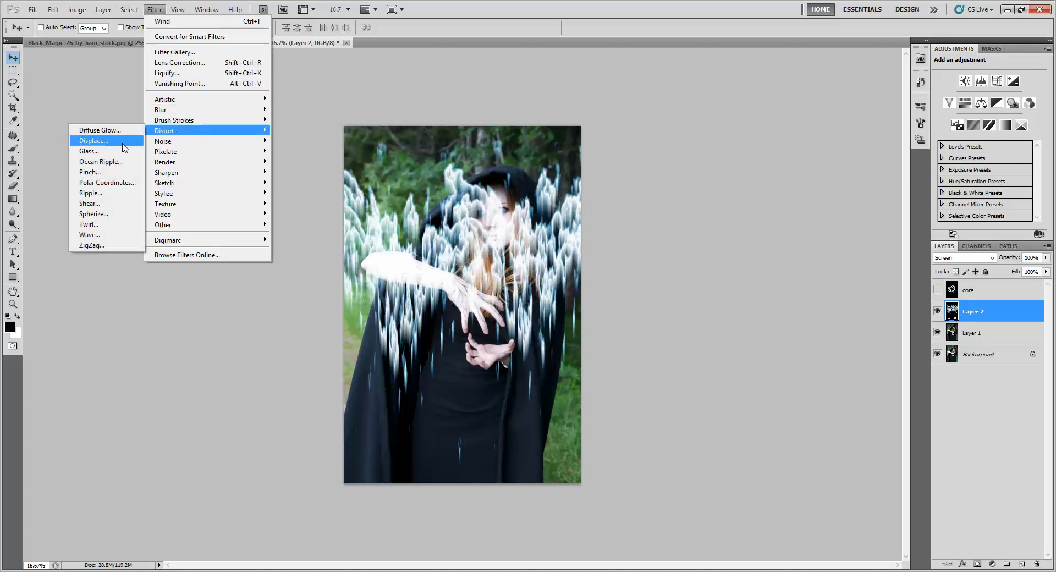
click(117, 182)
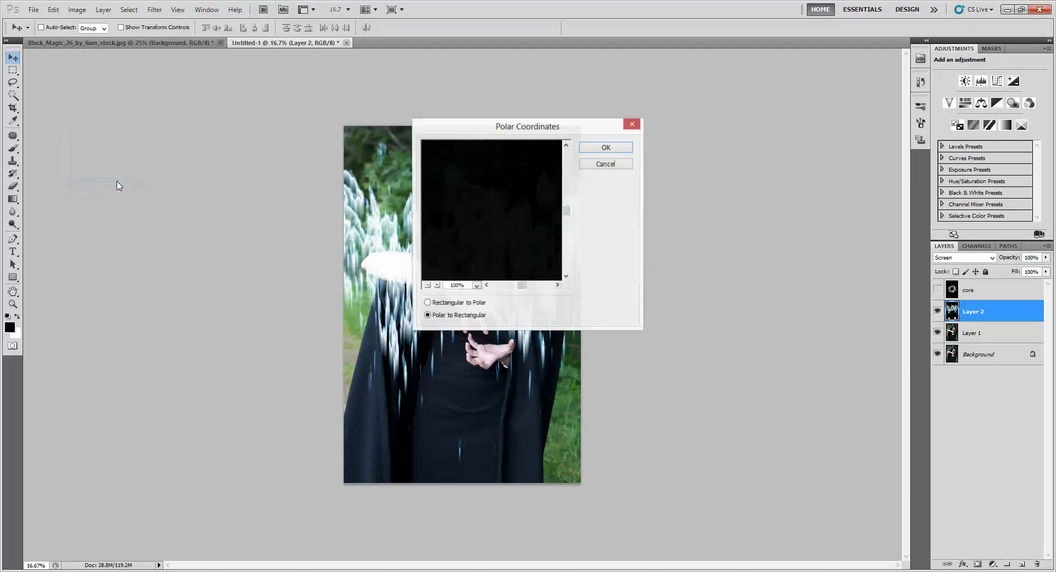
click(427, 285)
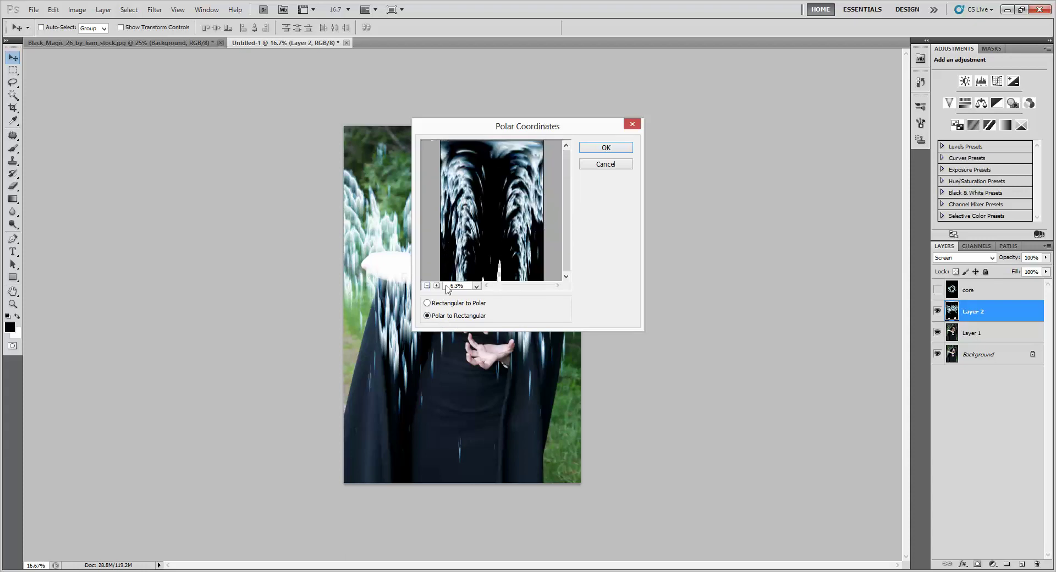
click(428, 303)
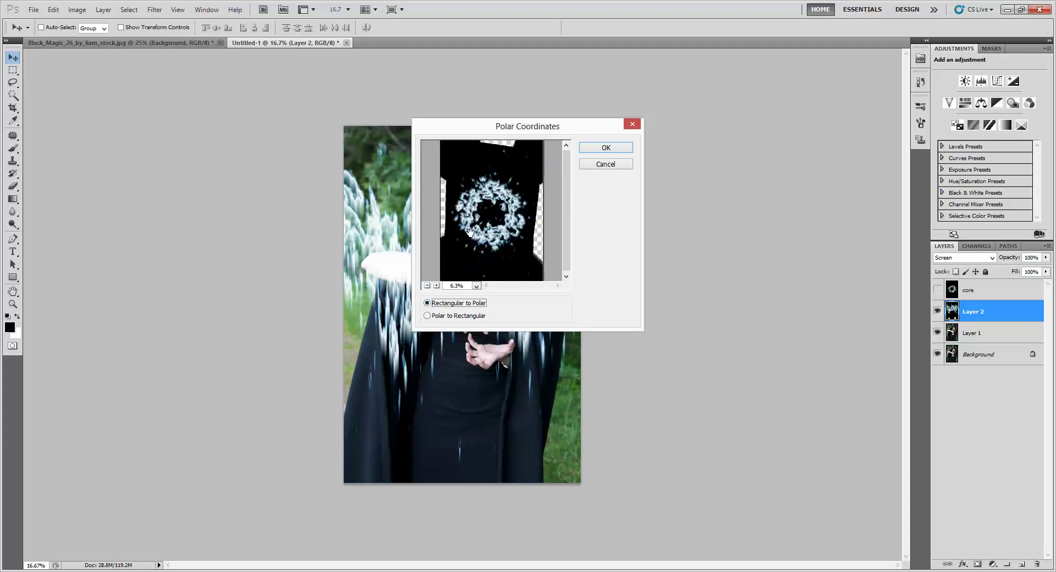
click(614, 146)
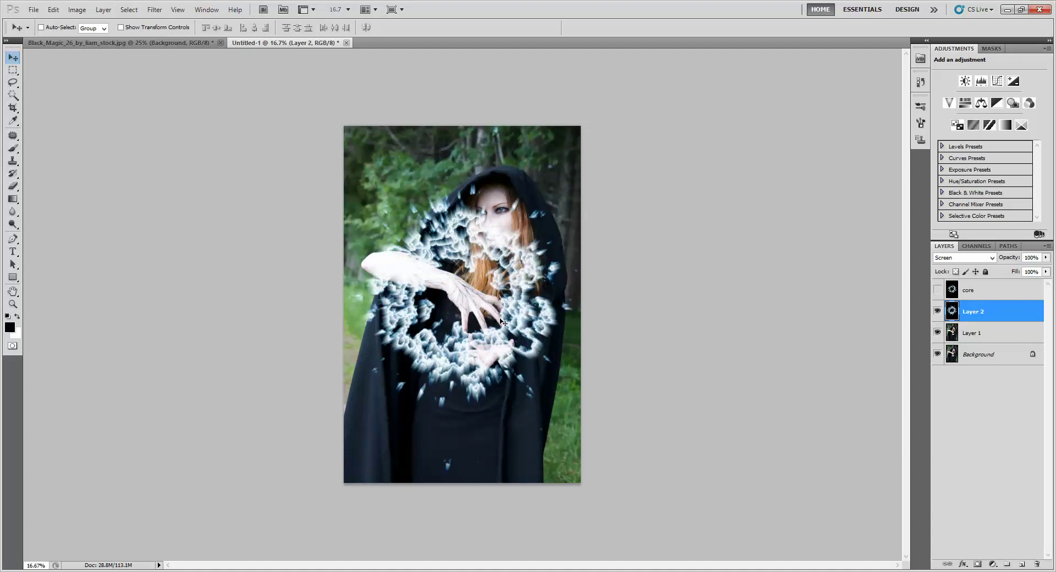
key(z)
drag(500, 321, 588, 246)
drag(534, 401, 472, 355)
drag(489, 282, 472, 370)
drag(543, 284, 399, 332)
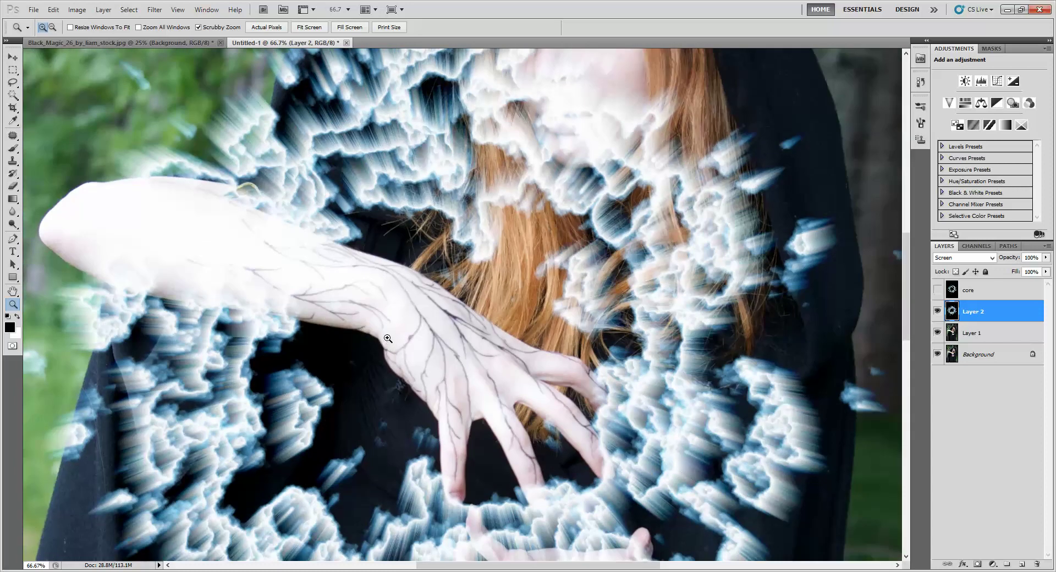
alt+click(677, 324)
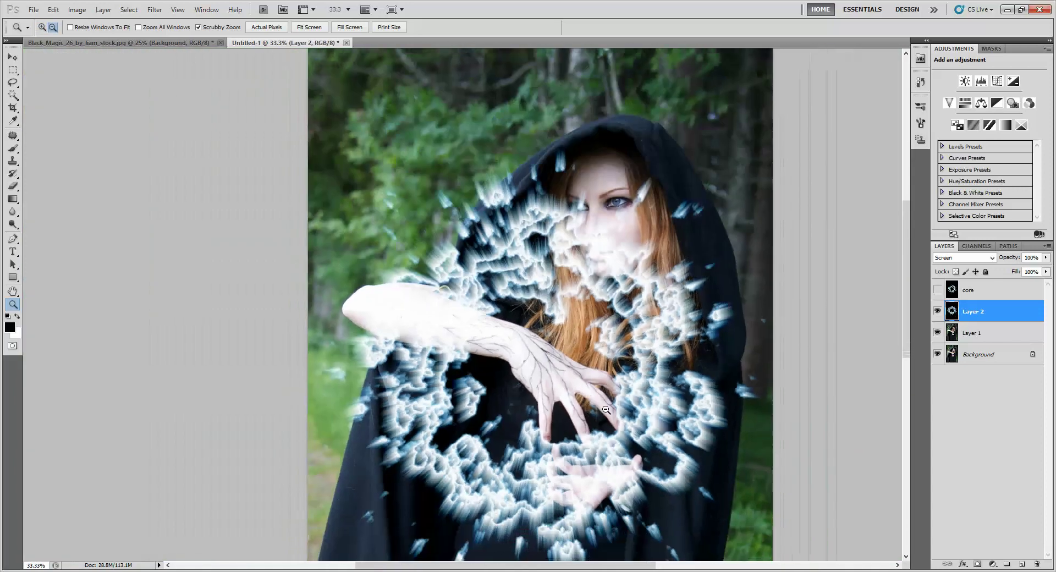
alt+click(646, 455)
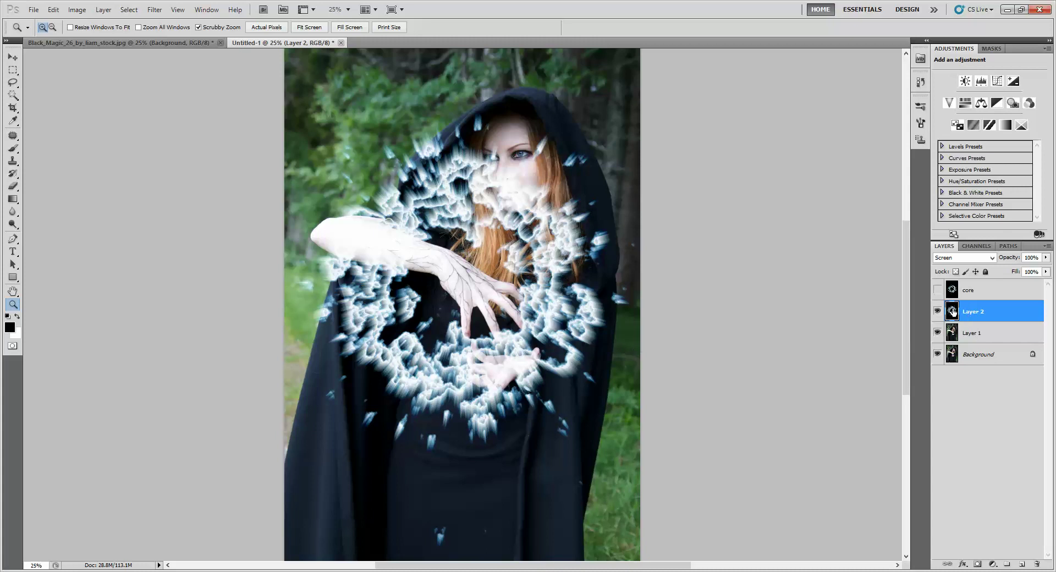
Scale the ring layer down to about 33% and move it up onto the hands
key(ctrl+t)
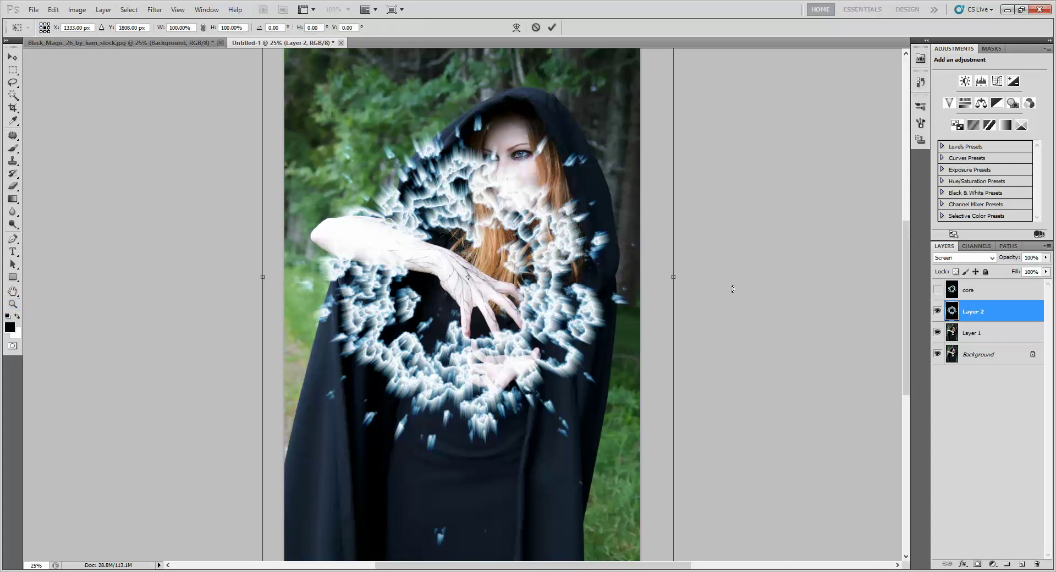
scroll(905, 240, up, 3)
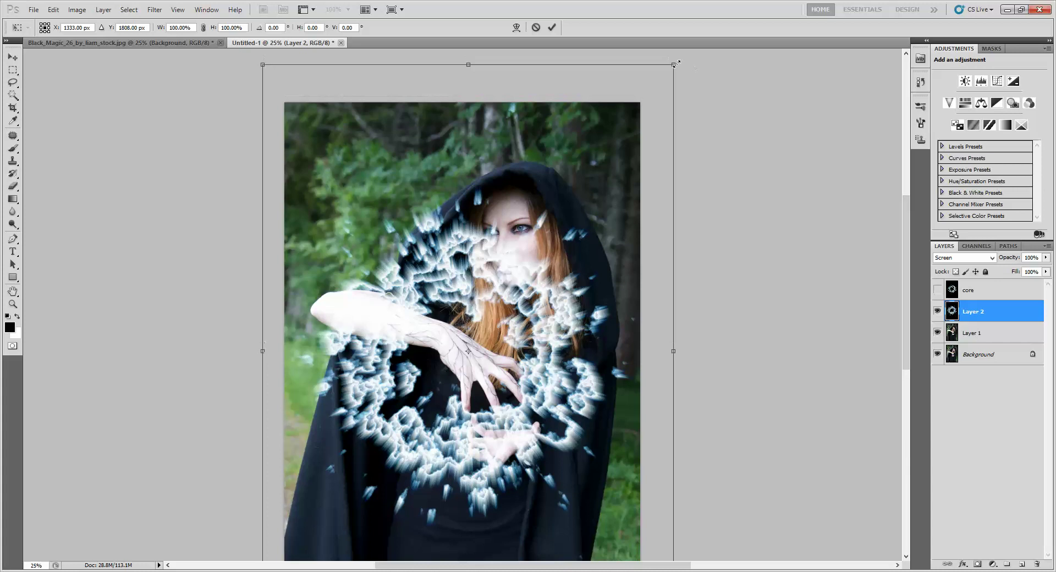
drag(675, 64, 424, 413)
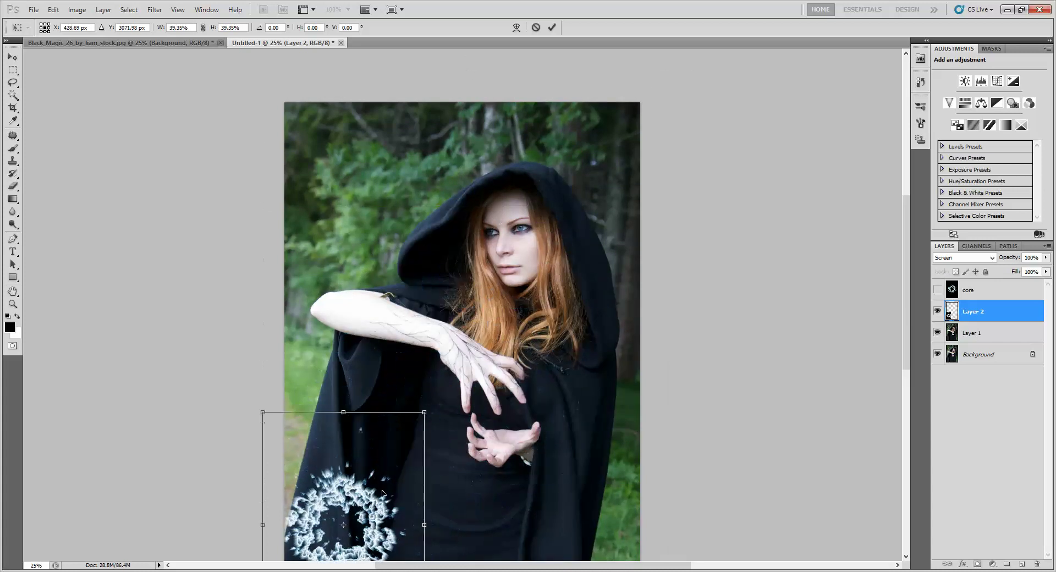
drag(382, 487, 538, 387)
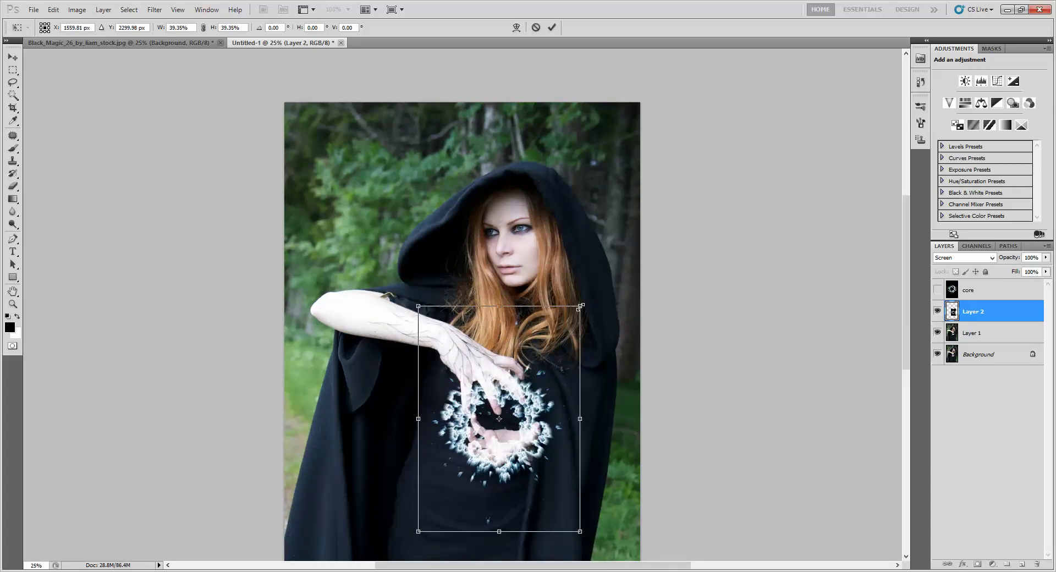
drag(580, 306, 552, 344)
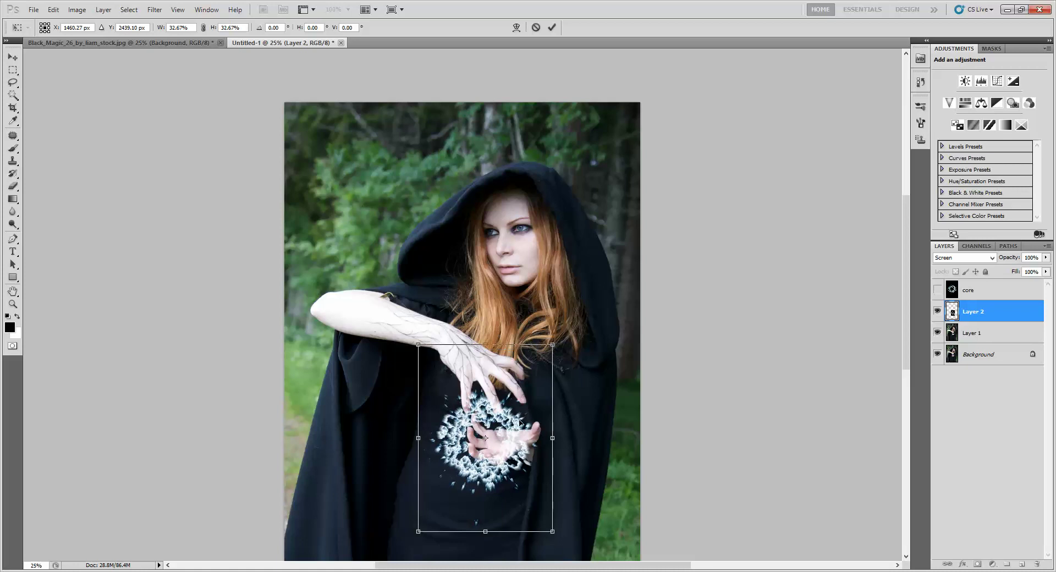
drag(522, 422, 540, 391)
Fine-tune the ring to about 29% and nudge it into place between the hands
drag(571, 315, 546, 338)
drag(532, 397, 534, 390)
drag(557, 332, 562, 325)
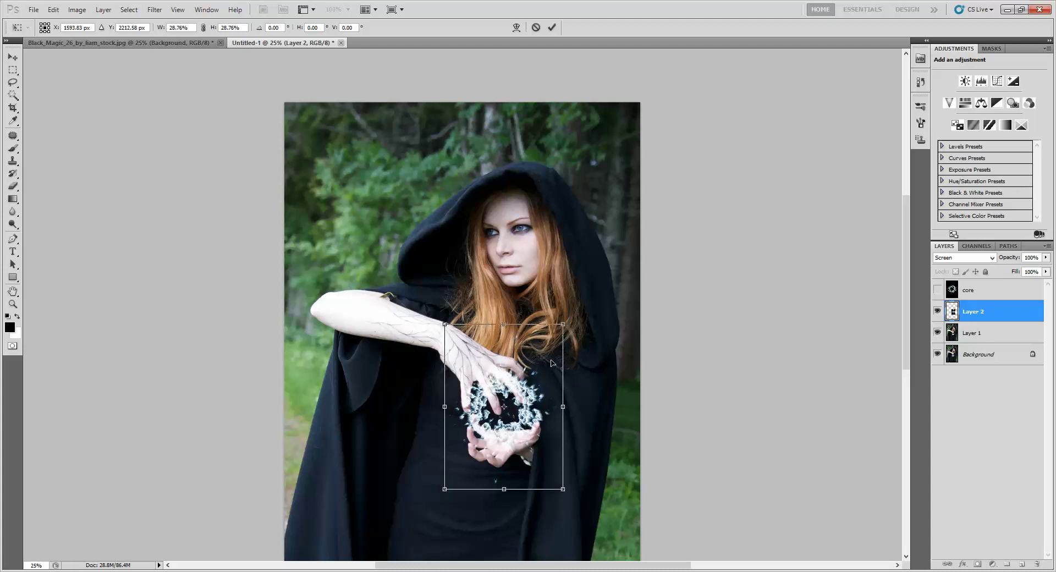
drag(552, 368, 551, 371)
key(Right)
key(Right)
key(Right)
key(Return)
key(z)
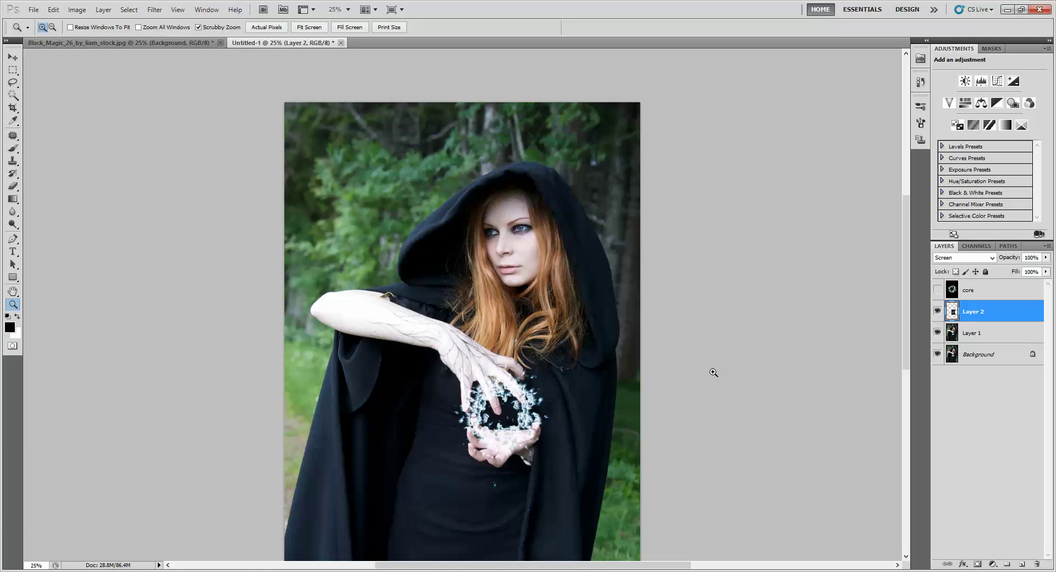
Show the core lightning layer and add a Hue/Saturation adjustment above it with a hue shift
click(937, 289)
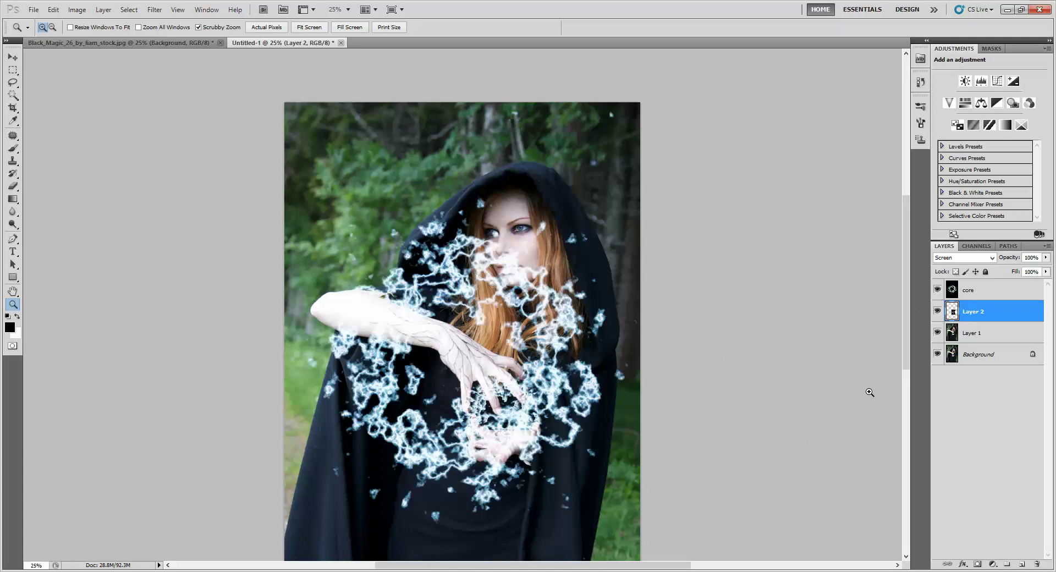
click(1039, 293)
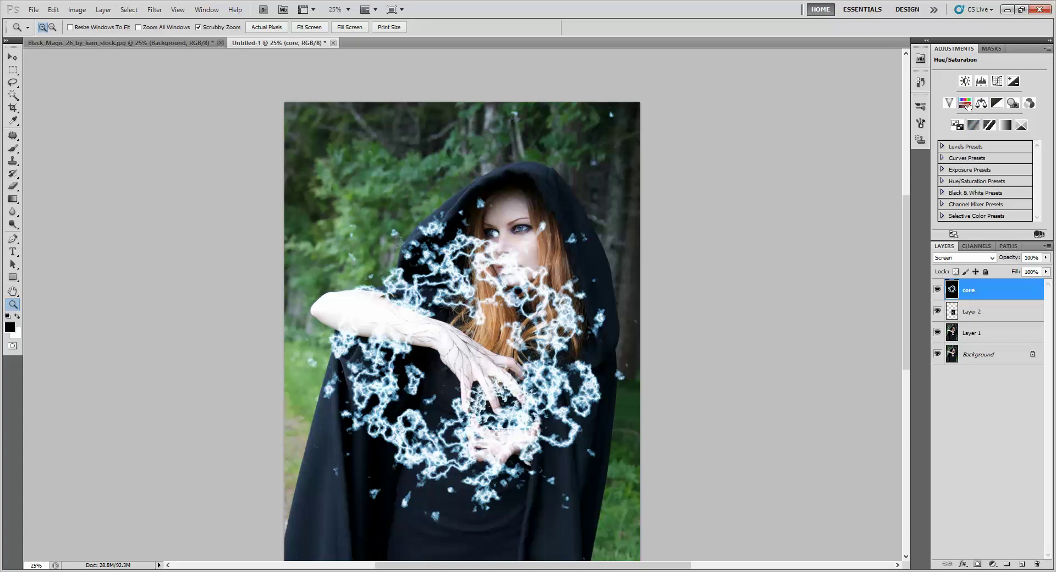
click(965, 104)
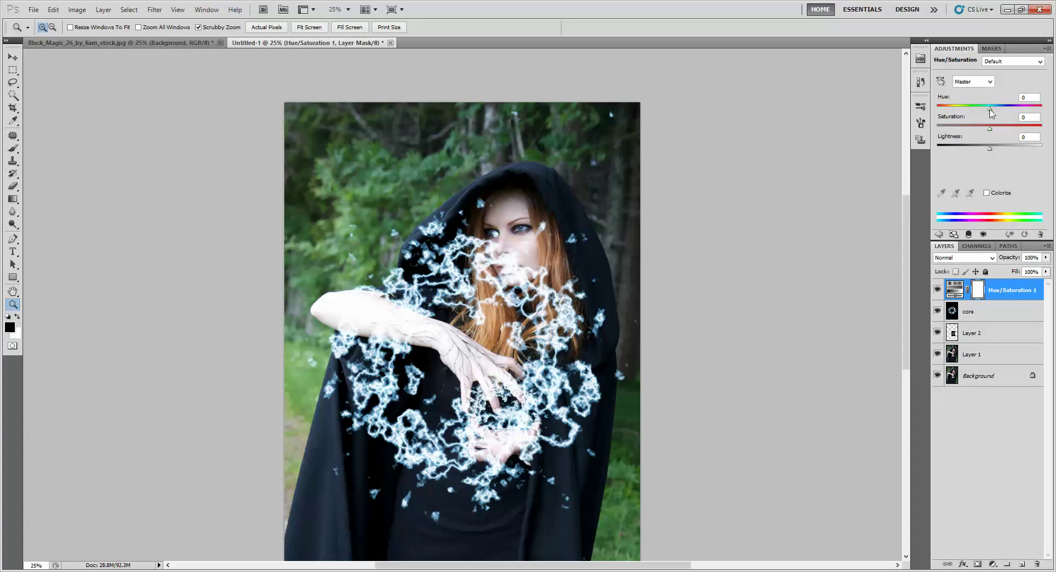
drag(991, 113, 1033, 107)
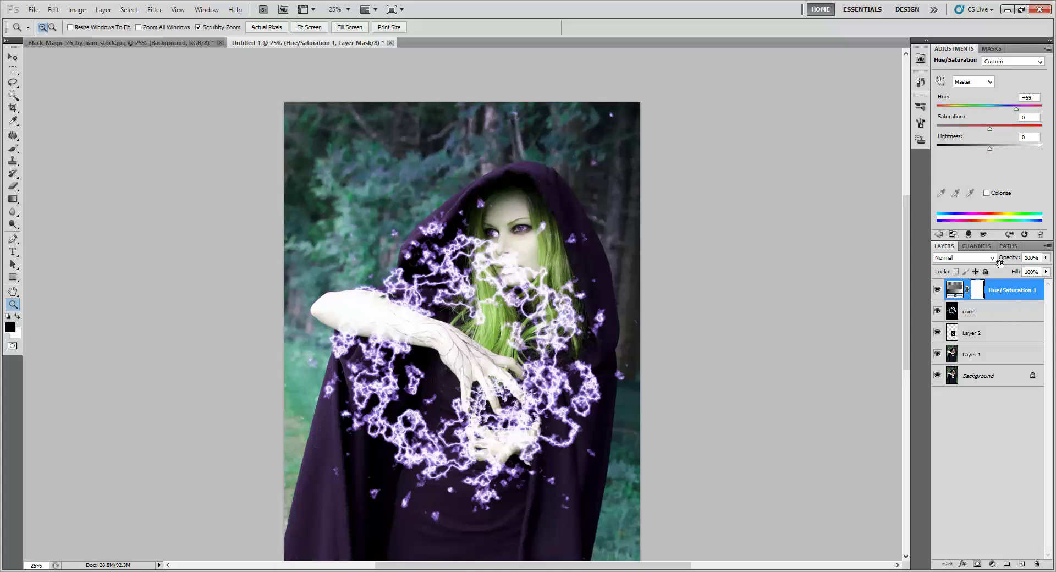
Clip the Hue/Saturation adjustment to the core layer and push the hue to about +77
click(968, 235)
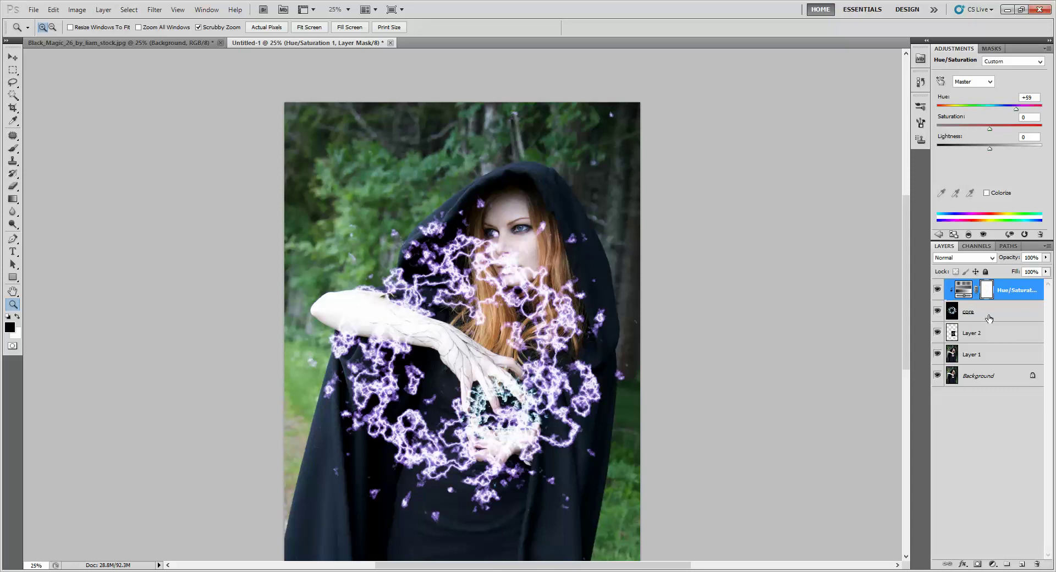
click(968, 235)
click(968, 235)
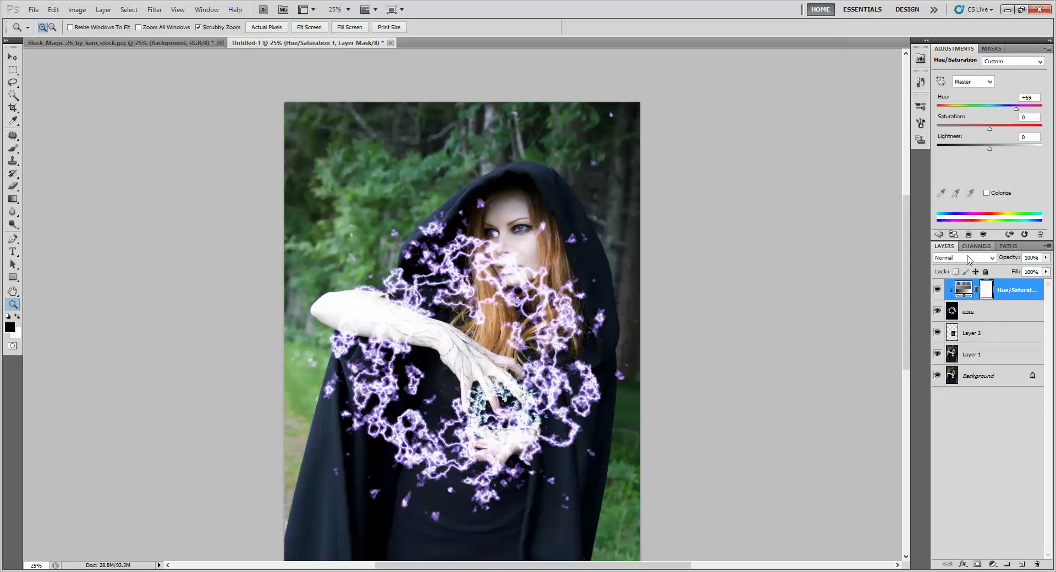
click(83, 11)
mouse_move(103, 10)
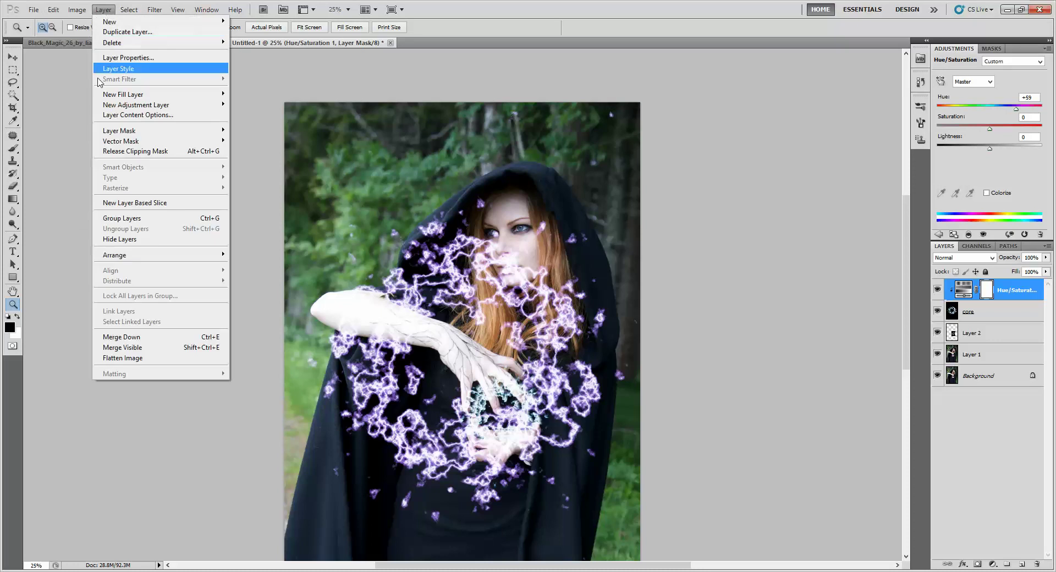
click(117, 152)
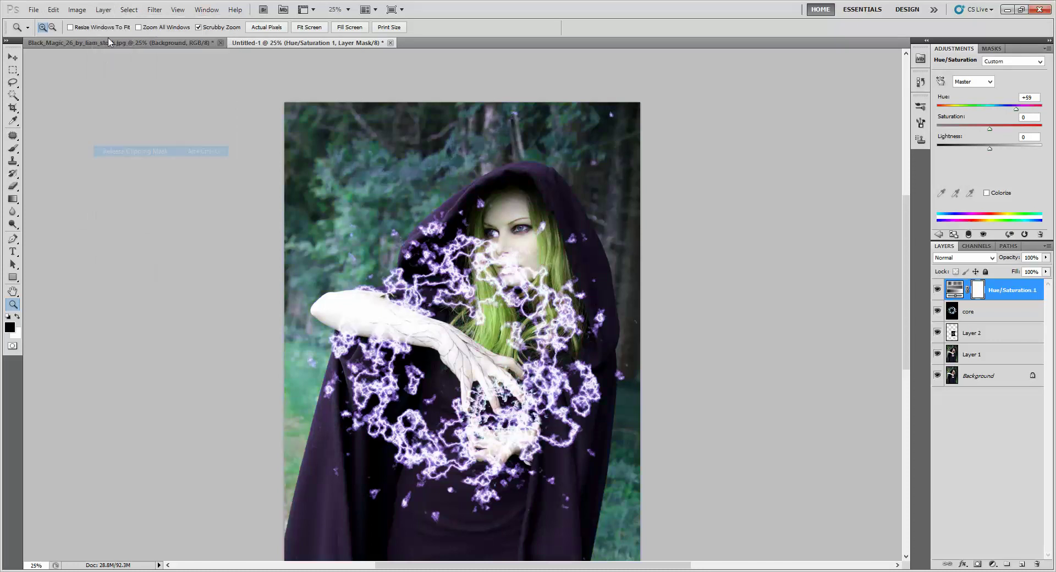
click(103, 10)
click(105, 152)
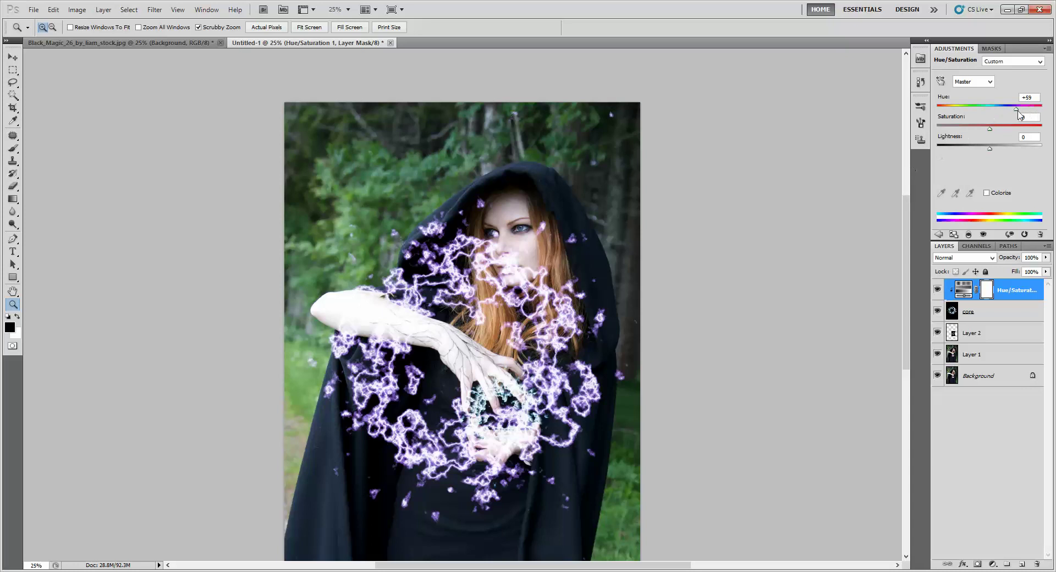
drag(1016, 110, 1021, 111)
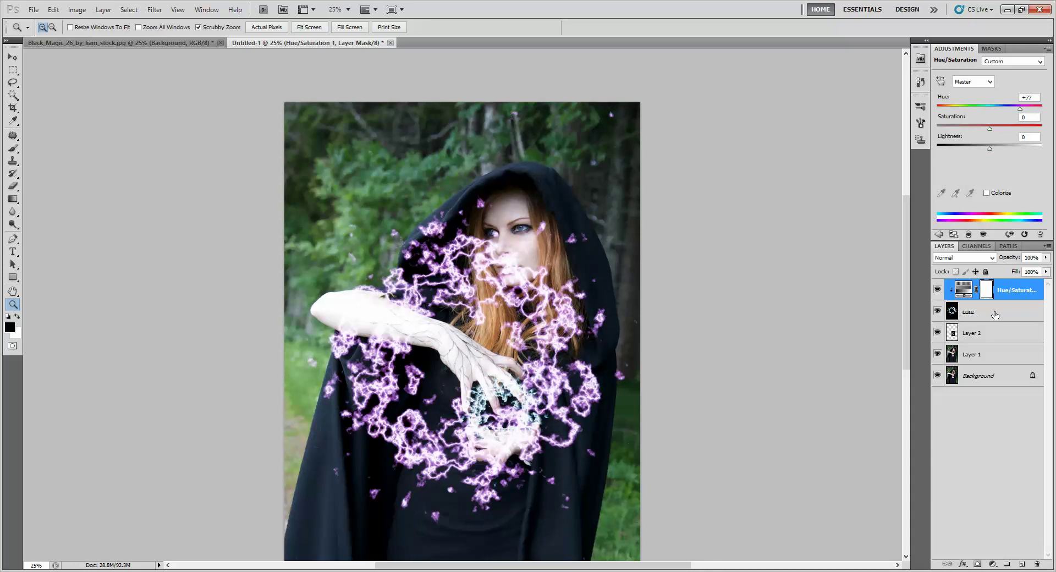
Delete the Hue/Saturation layer and scale the core lightning down into the ball between her hands
key(Delete)
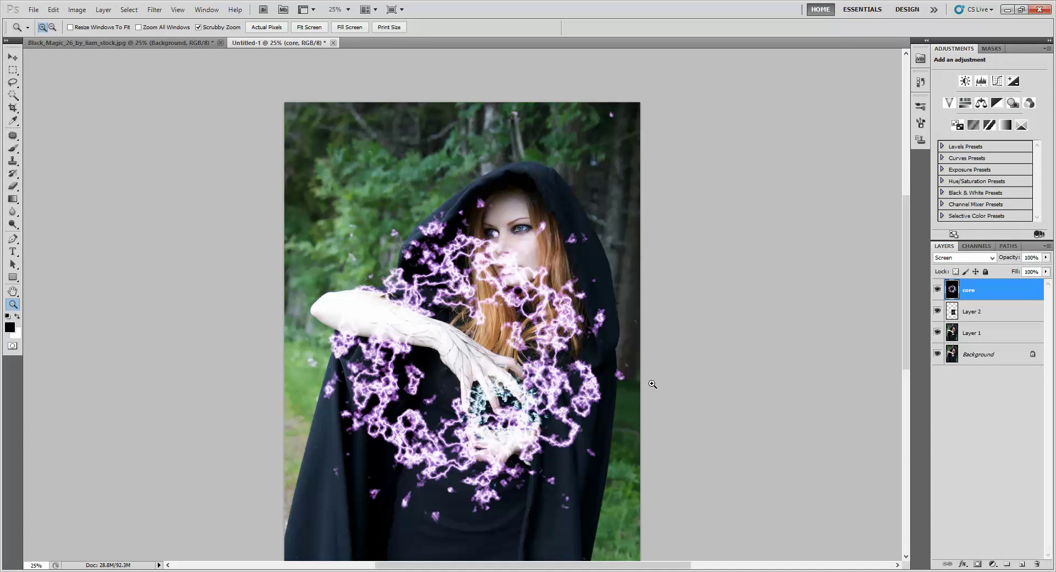
key(ctrl+t)
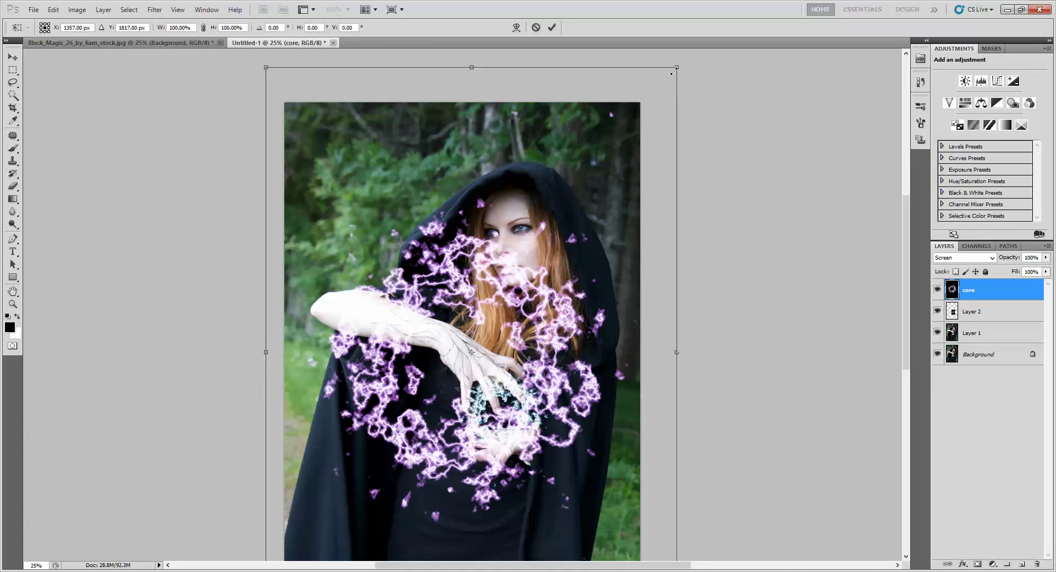
drag(676, 68, 413, 436)
drag(354, 459, 525, 346)
drag(570, 315, 505, 403)
key(Return)
key(z)
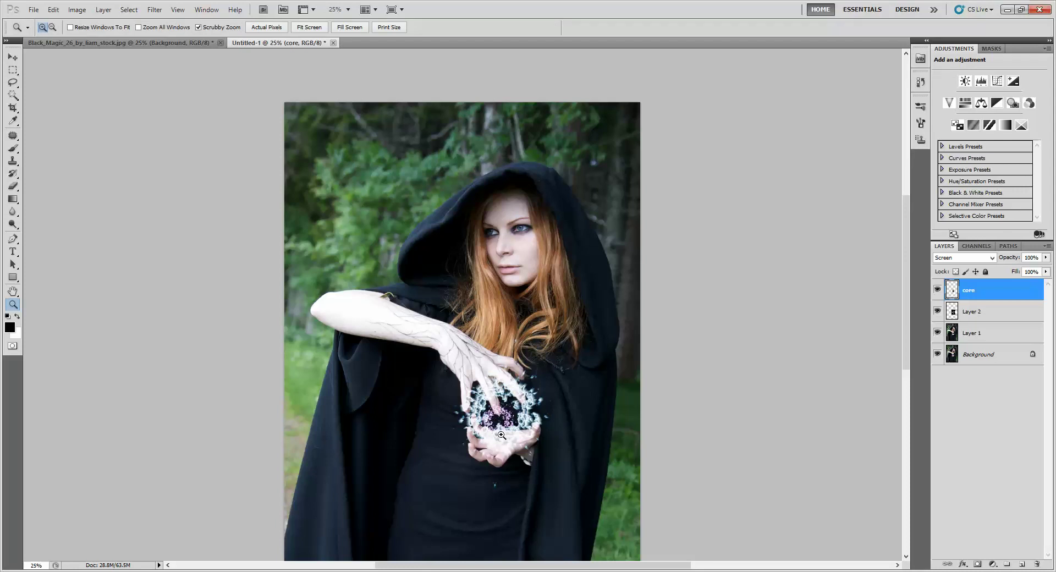
click(506, 445)
click(523, 451)
click(550, 462)
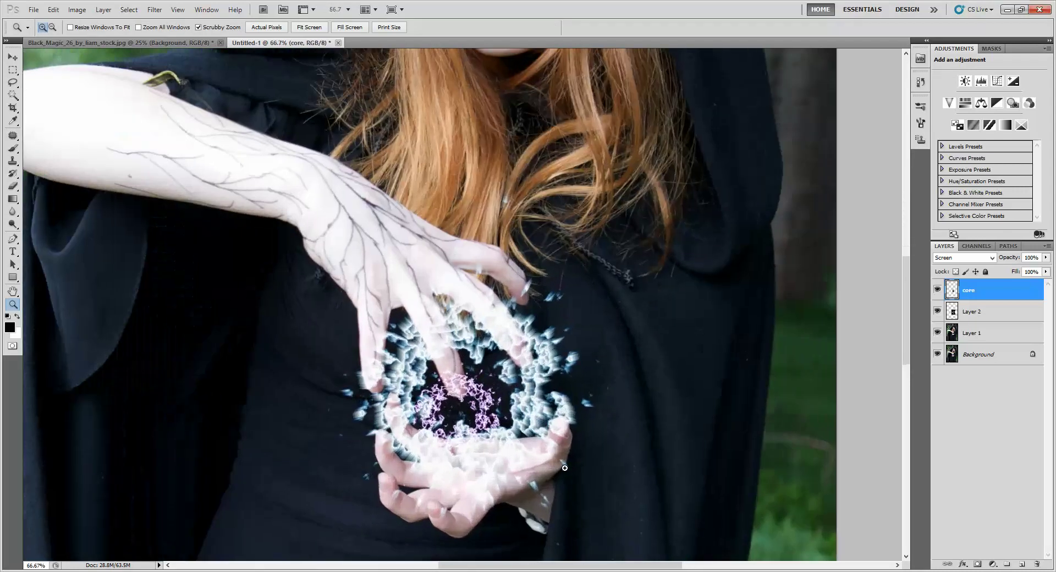
click(544, 445)
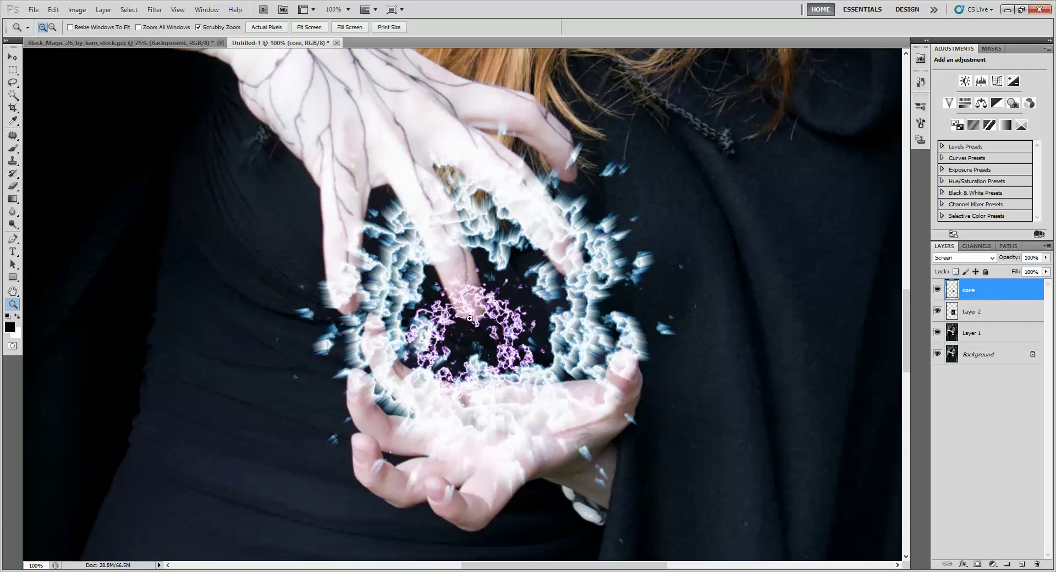
Duplicate the core layer and rotate the copy about −109° over the original
drag(1020, 281, 1022, 564)
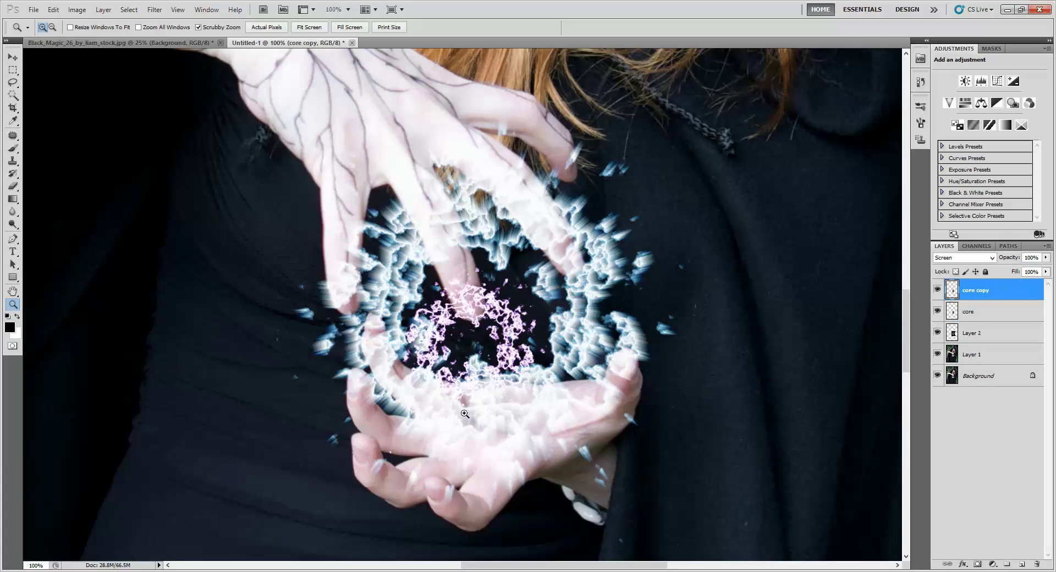
key(v)
drag(466, 448, 498, 410)
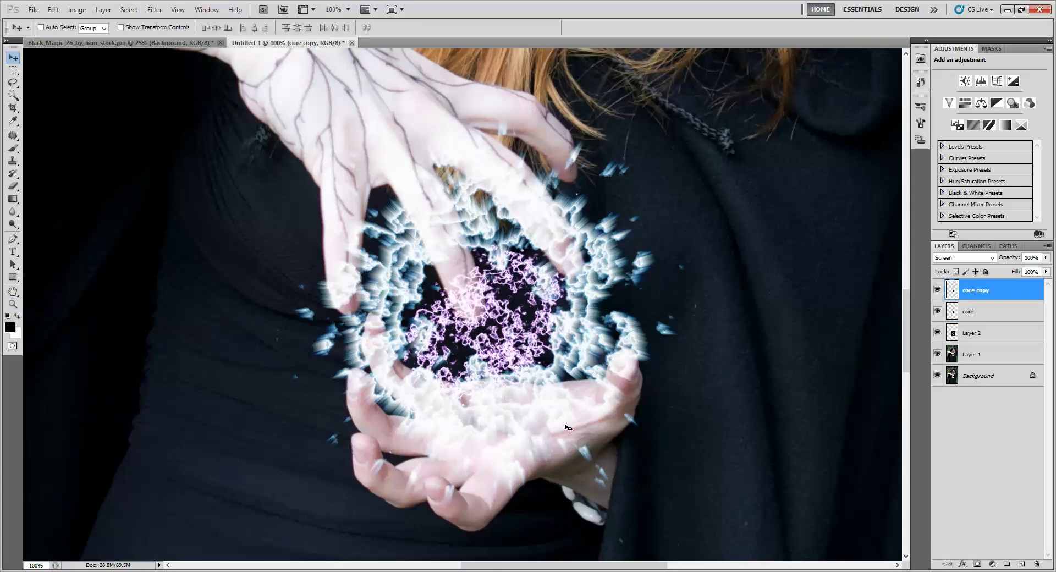
key(ctrl+t)
drag(605, 452, 582, 283)
key(Return)
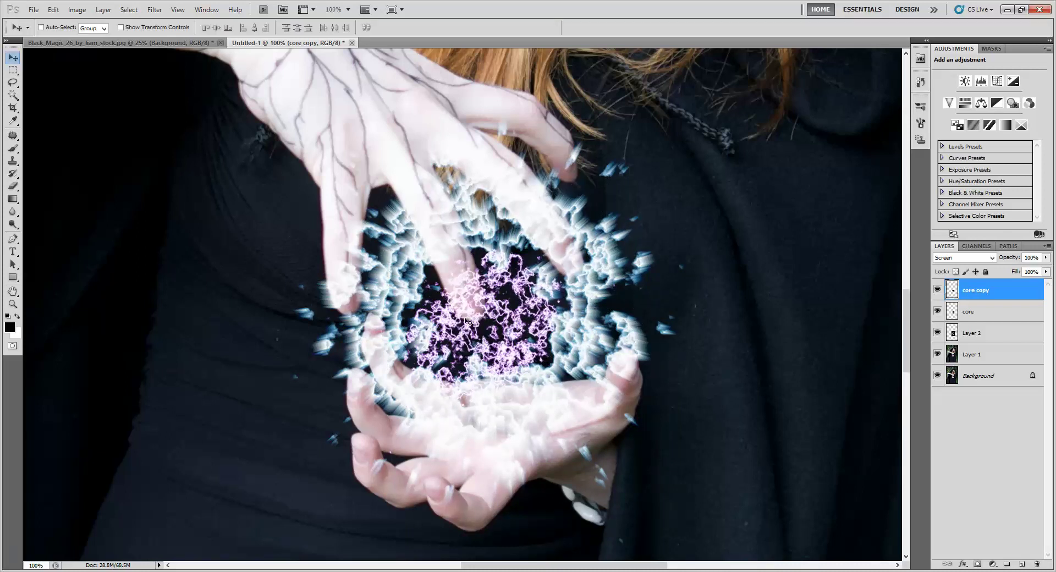
key(z)
alt+click(607, 417)
alt+click(607, 418)
alt+click(607, 417)
alt+click(583, 392)
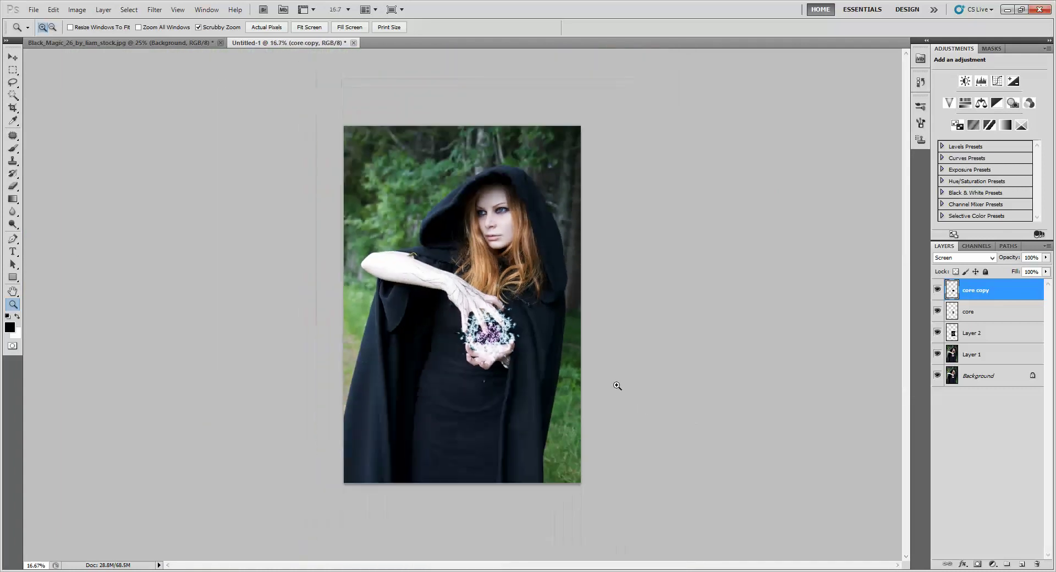
Add a Curves adjustment layer with the Blue channel curve raised to tint the scene blue
click(545, 316)
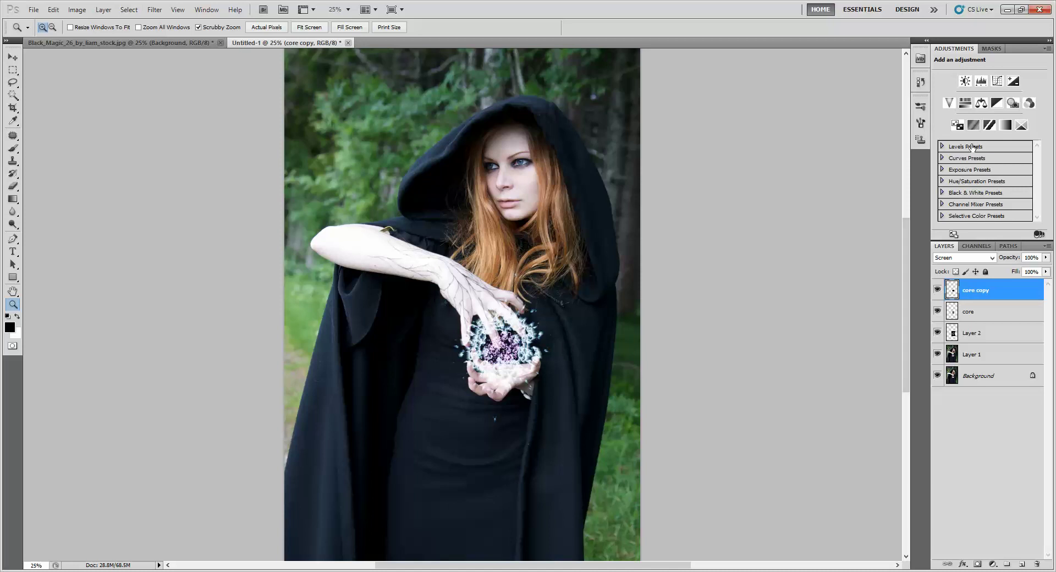
click(997, 81)
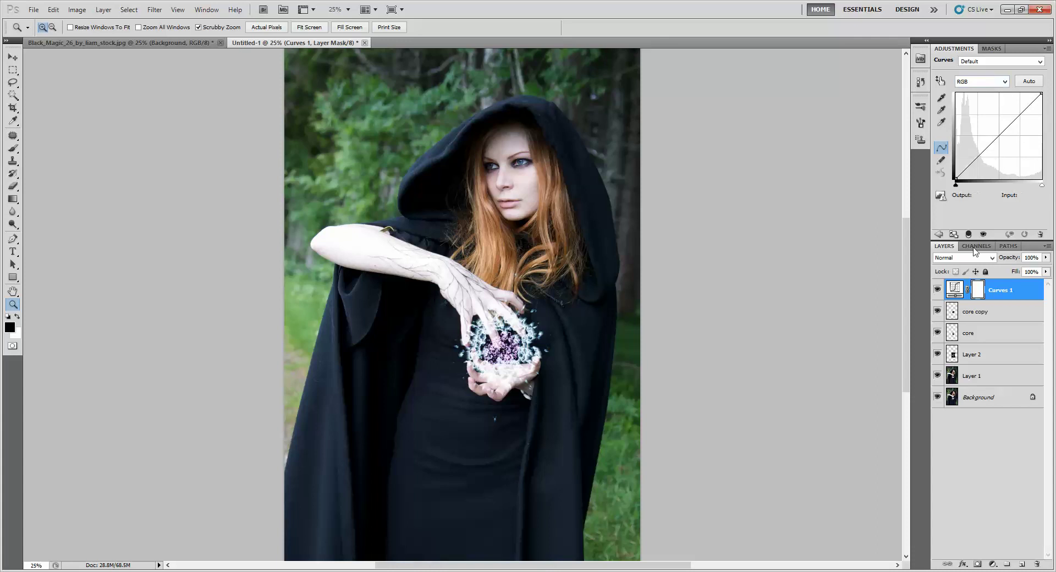
click(984, 82)
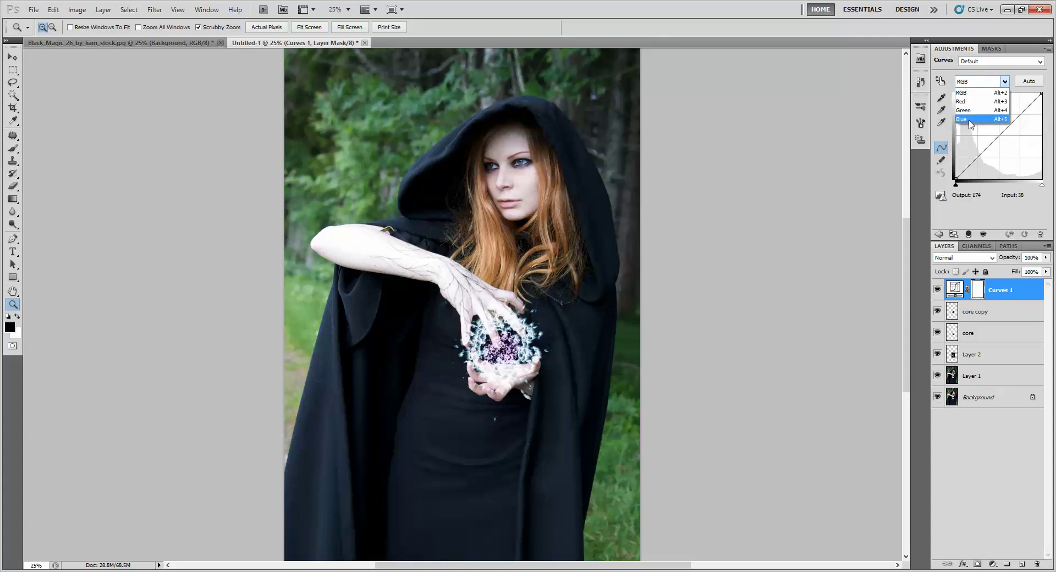
click(969, 122)
drag(997, 137, 987, 123)
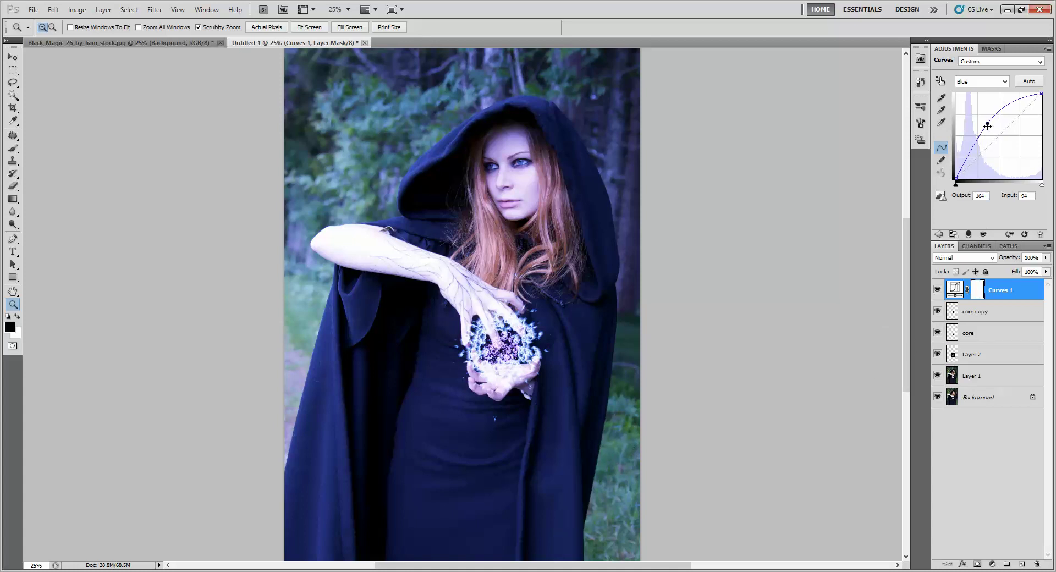
drag(987, 126, 988, 122)
click(939, 234)
Add a second Curves layer with the RGB point pulled down to about Input 153 / Output 91
click(997, 82)
drag(999, 134, 1004, 147)
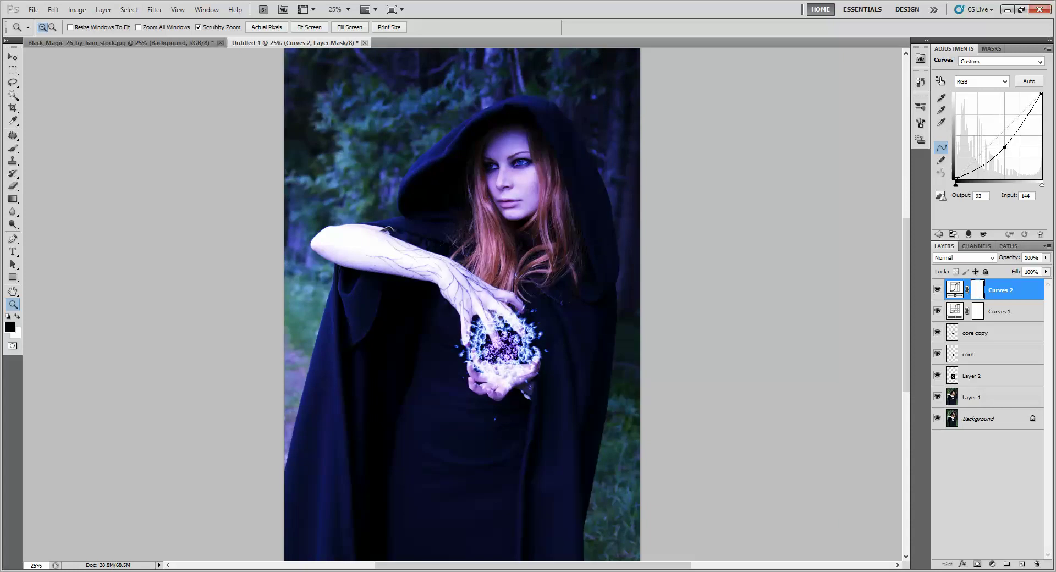
click(504, 356)
click(504, 356)
click(504, 356)
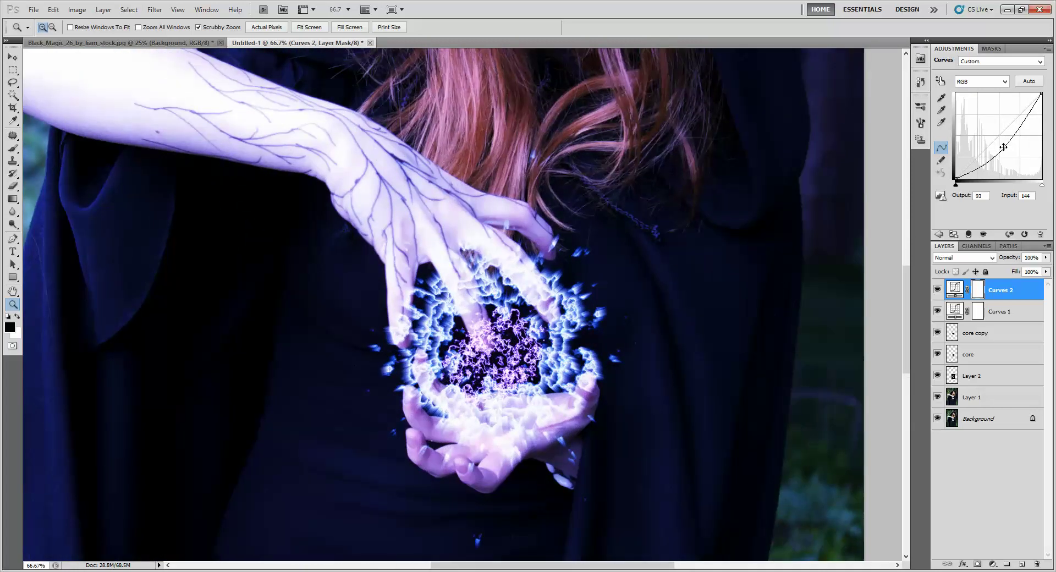
mouse_move(1004, 149)
mouse_down()
mouse_move(1010, 160)
mouse_move(1004, 150)
mouse_up()
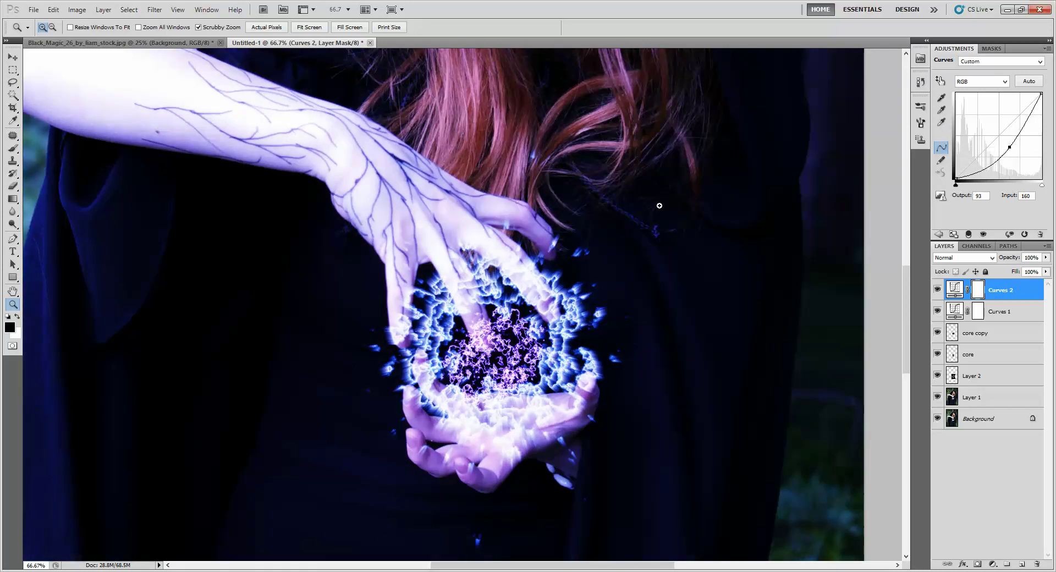
alt+click(594, 205)
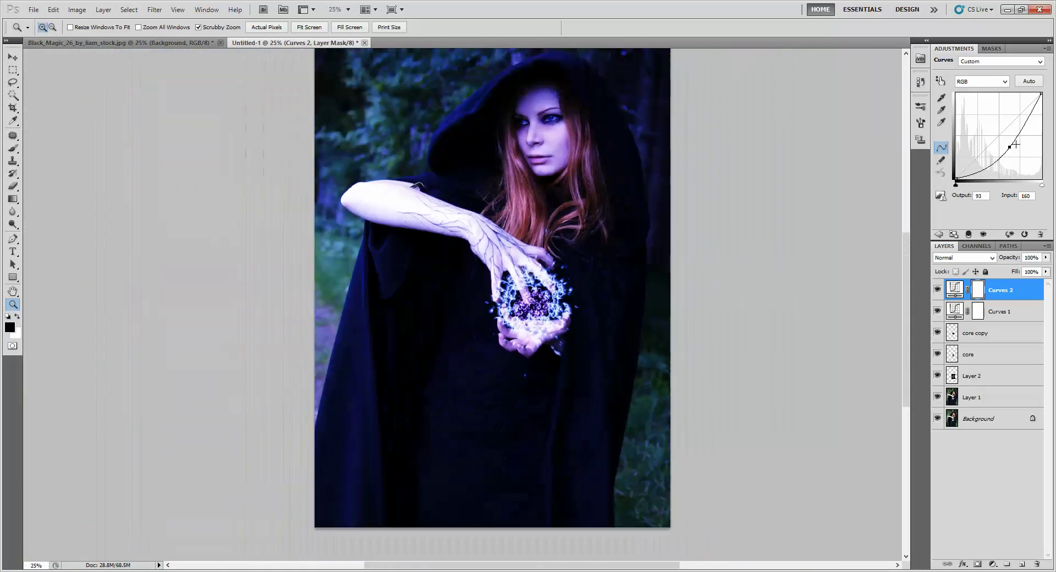
drag(1011, 146, 1007, 148)
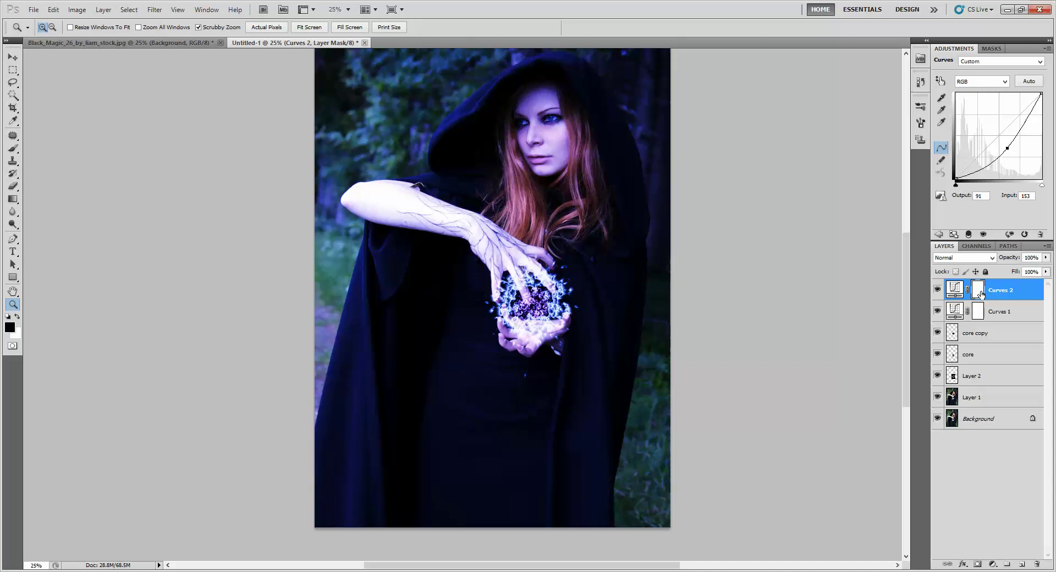
Invert the Curves 2 mask and paint white along the edges, leaving the orb and hands brighter
key(ctrl+i)
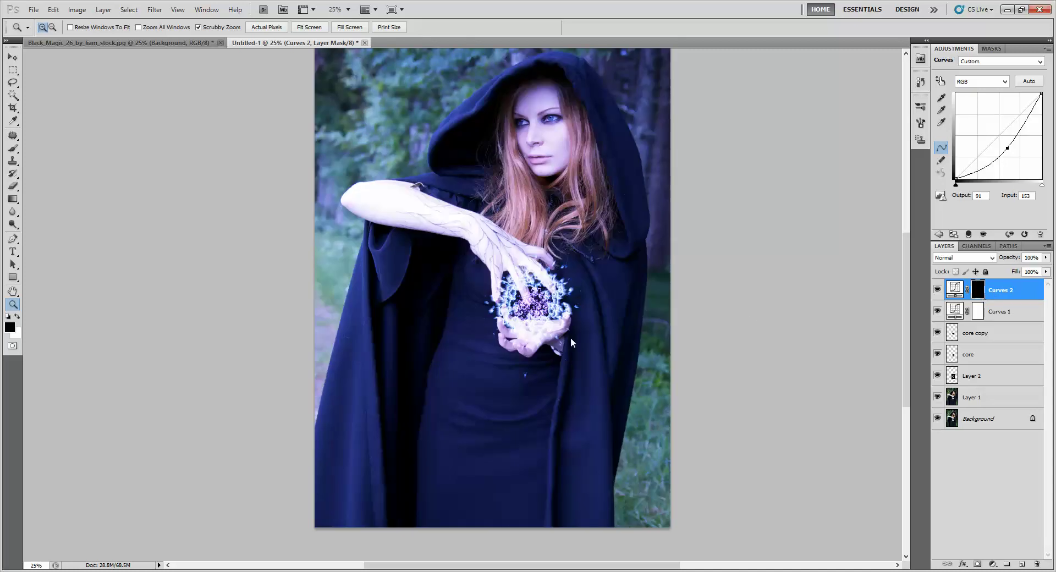
key(b)
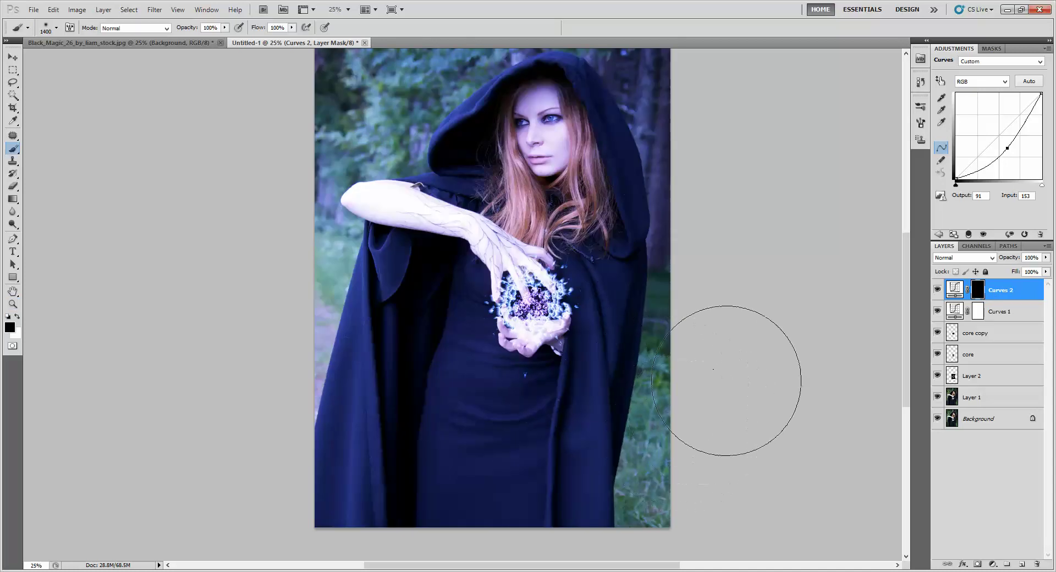
click(17, 316)
mouse_move(608, 386)
mouse_down()
mouse_move(640, 496)
mouse_move(674, 433)
mouse_move(585, 483)
mouse_move(660, 404)
mouse_move(686, 354)
mouse_move(677, 174)
mouse_move(646, 45)
mouse_move(673, 84)
mouse_move(528, 48)
mouse_move(479, 53)
mouse_move(336, 113)
mouse_move(320, 156)
mouse_move(414, 113)
mouse_move(372, 152)
mouse_move(341, 163)
mouse_move(289, 308)
mouse_move(288, 426)
mouse_move(304, 358)
mouse_move(279, 279)
mouse_move(320, 131)
mouse_move(364, 154)
mouse_move(265, 424)
mouse_move(367, 561)
mouse_move(418, 545)
mouse_move(517, 369)
mouse_move(536, 370)
mouse_move(628, 435)
mouse_move(602, 404)
mouse_up()
scroll(685, 356, up, 3)
key(bracketleft)
key(bracketleft)
key(bracketleft)
key(bracketleft)
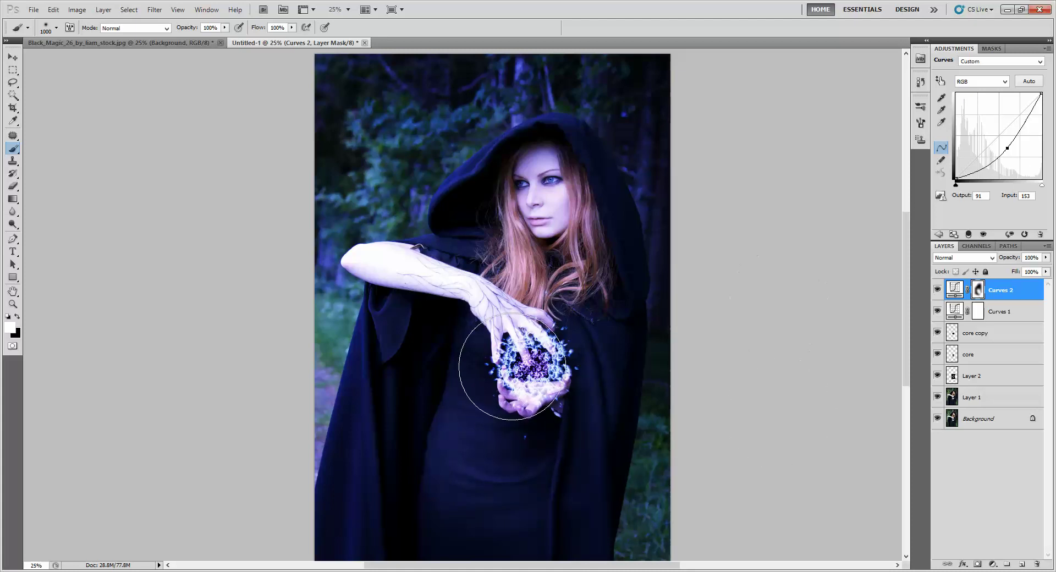
key(x)
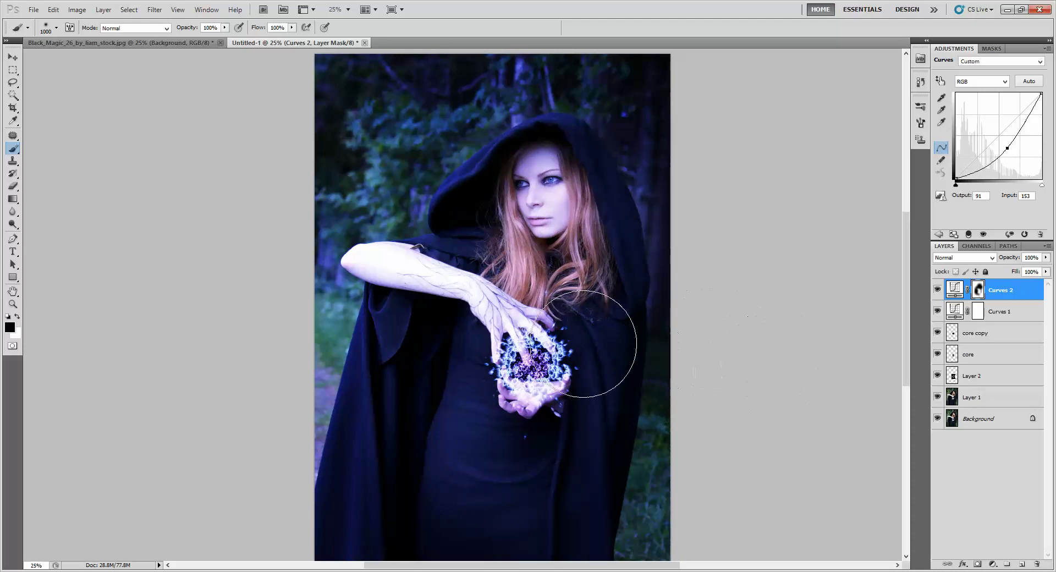
key(z)
drag(550, 374, 610, 293)
alt+click(611, 297)
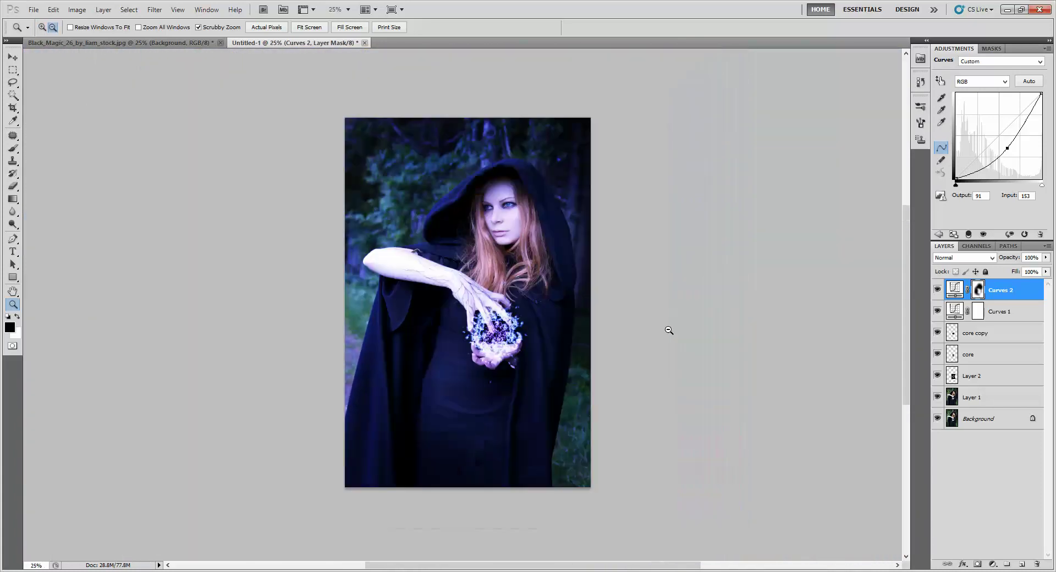
drag(538, 288, 564, 292)
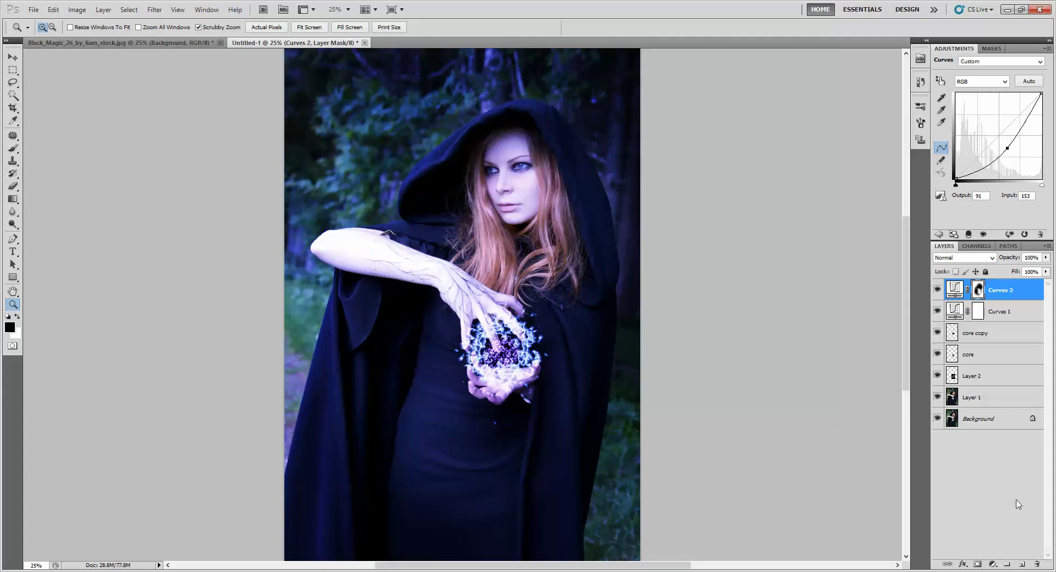
Create a new layer filled with Clouds and carve a vein with a Difference linear gradient
click(1022, 564)
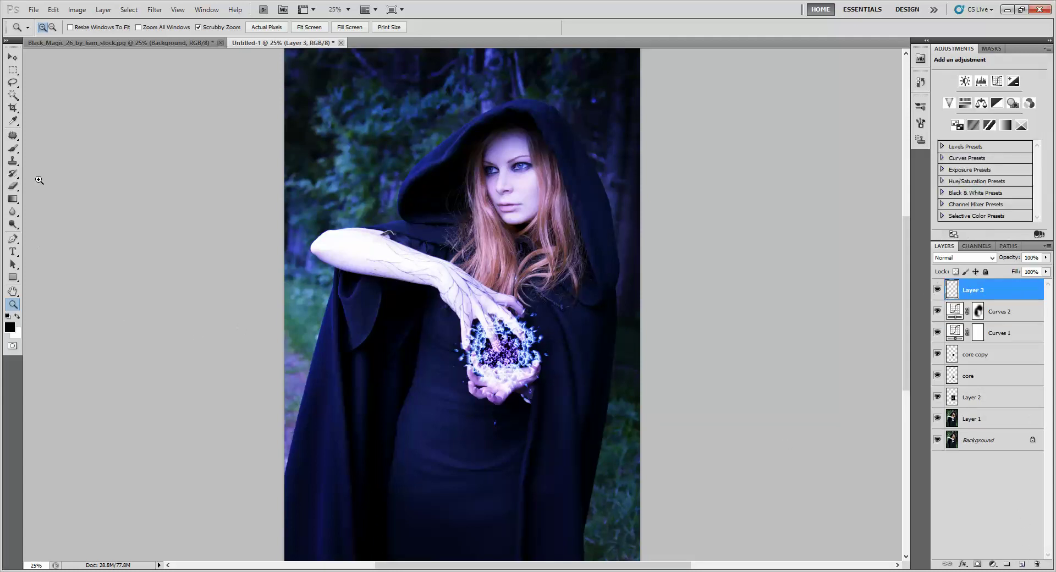
click(155, 10)
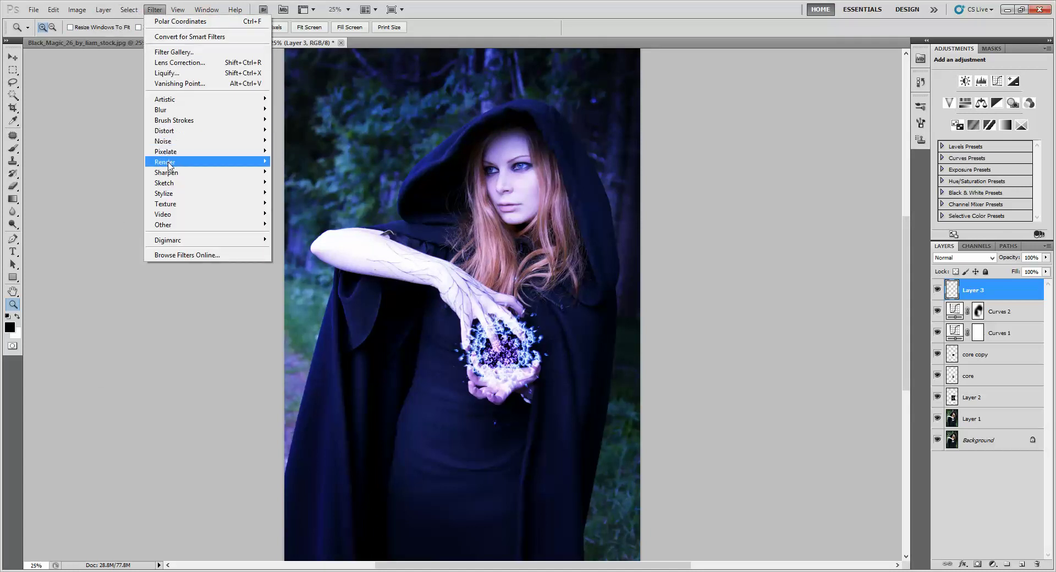
click(141, 160)
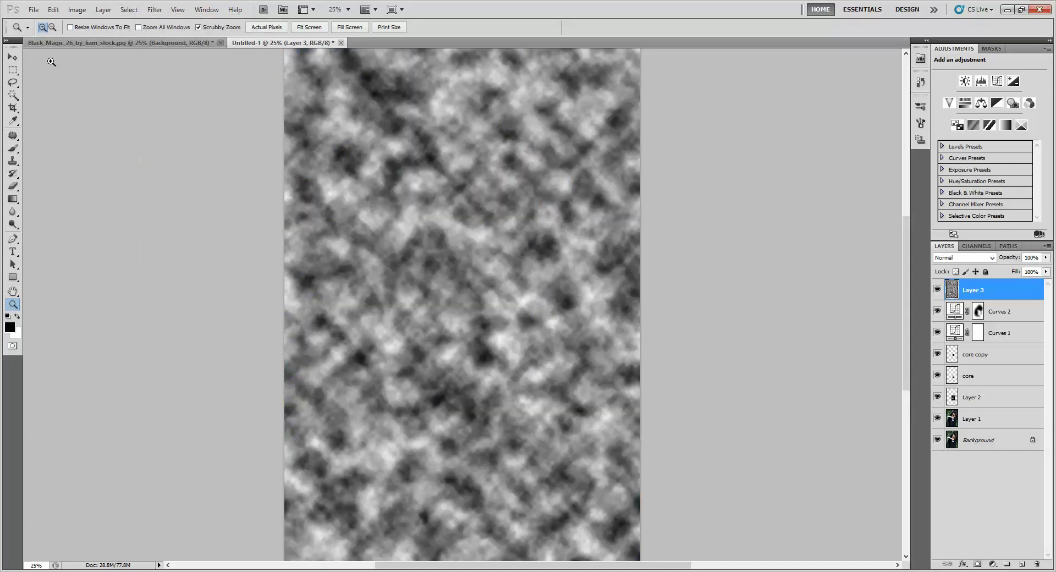
click(13, 200)
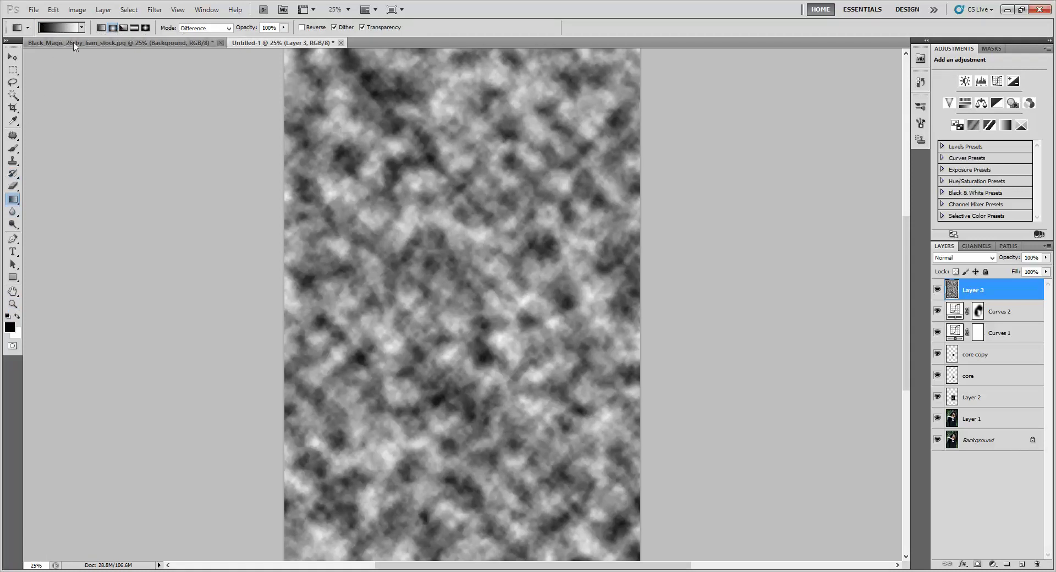
click(102, 27)
drag(463, 221, 490, 221)
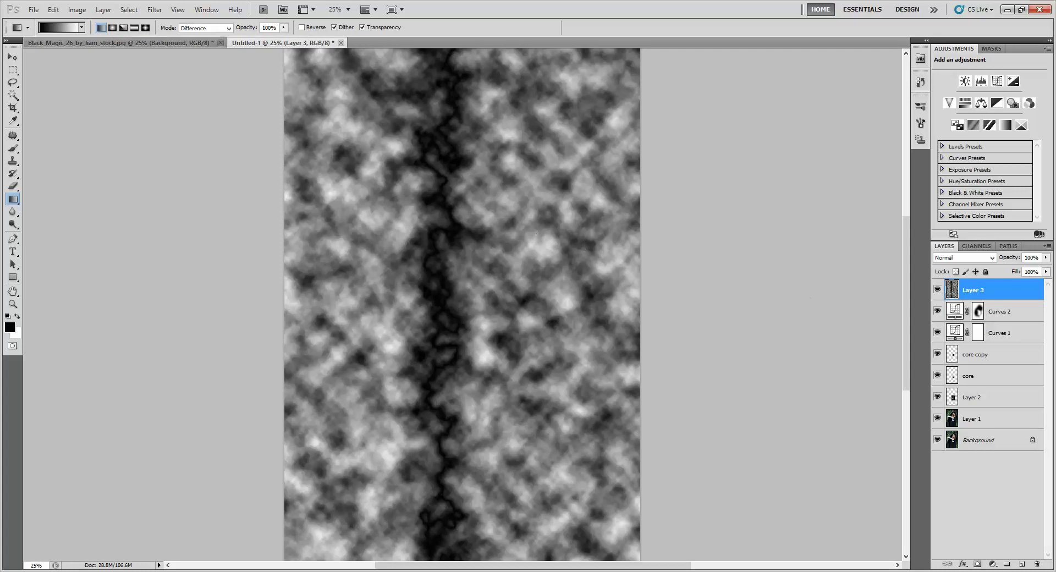
Add Levels with the white point pulled to 28 and merge it down into Layer 3
click(981, 82)
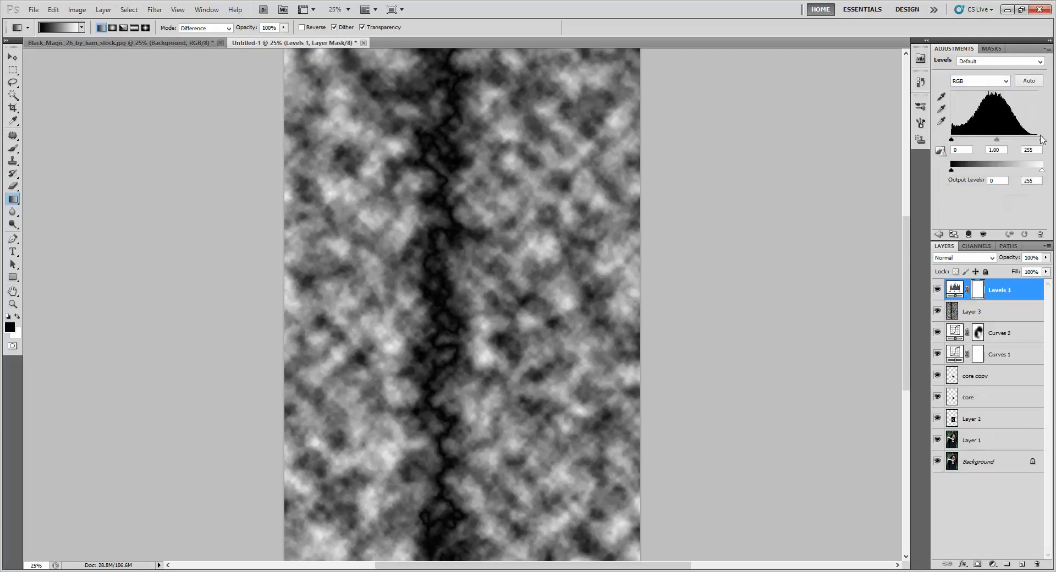
drag(1042, 140, 964, 154)
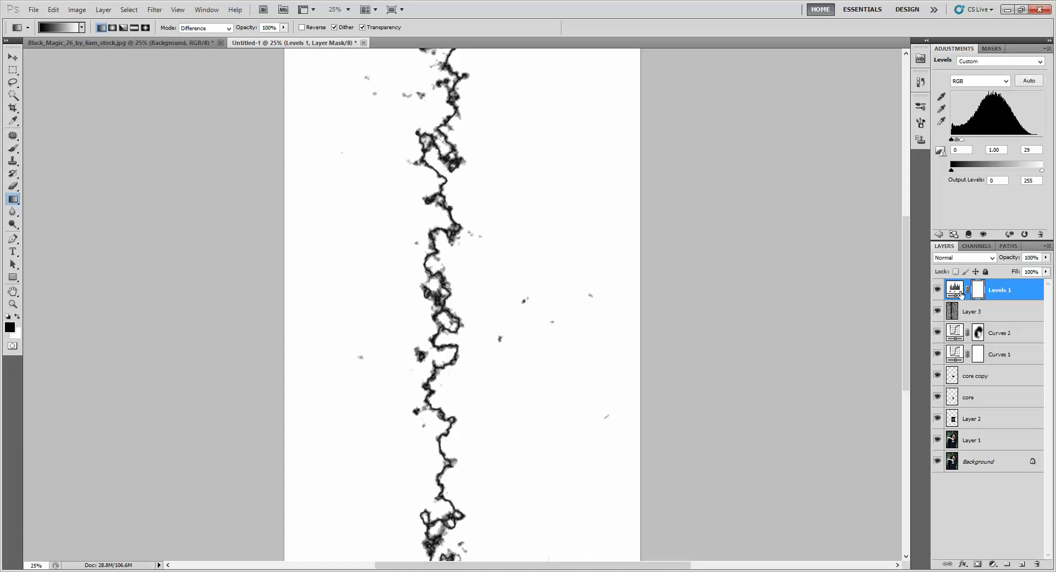
key(ctrl+e)
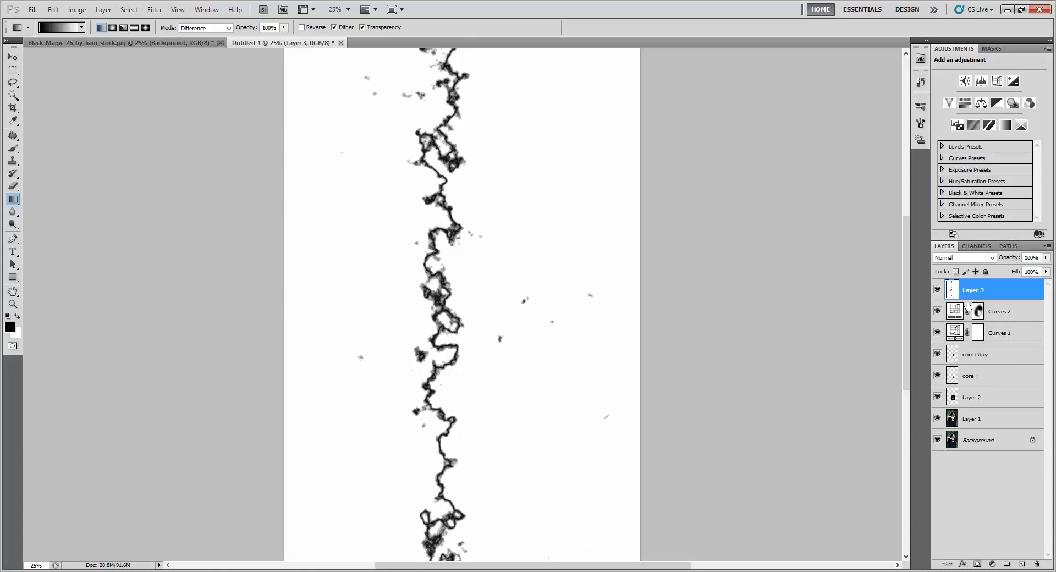
Invert Layer 3, colorize it blue at Hue 221, merge down and set it to Screen
key(ctrl+i)
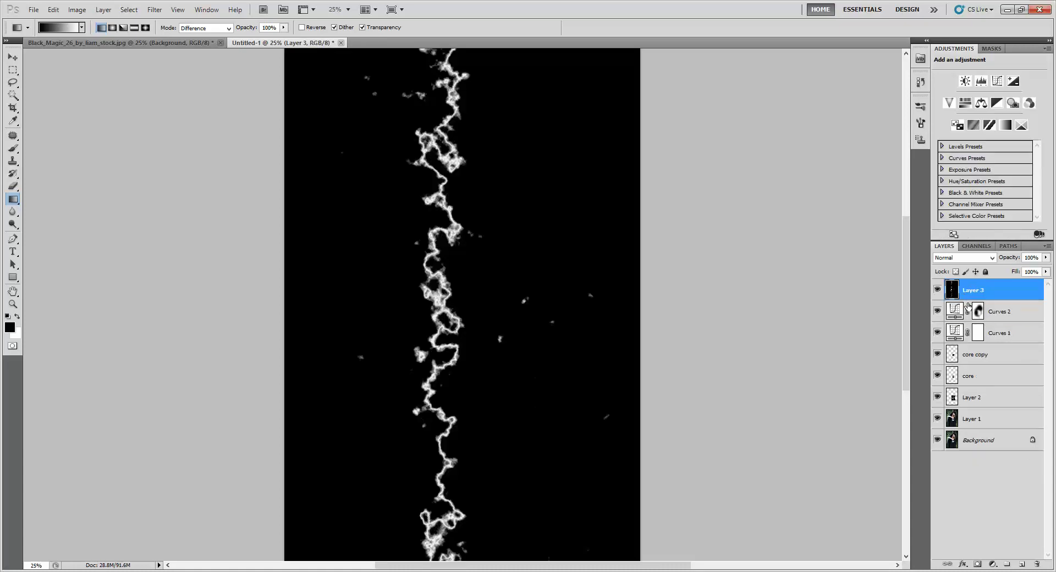
click(965, 105)
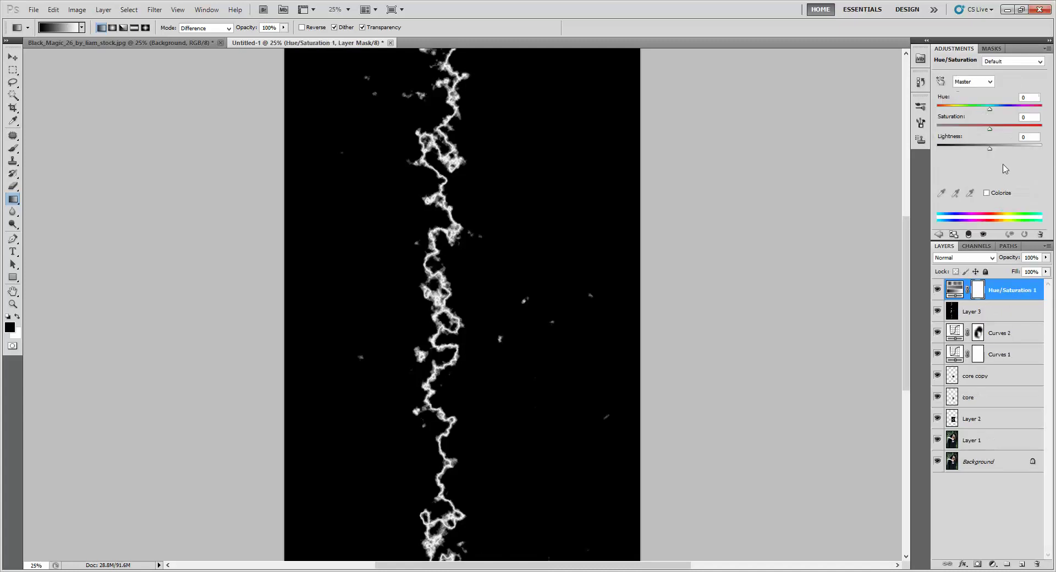
click(986, 193)
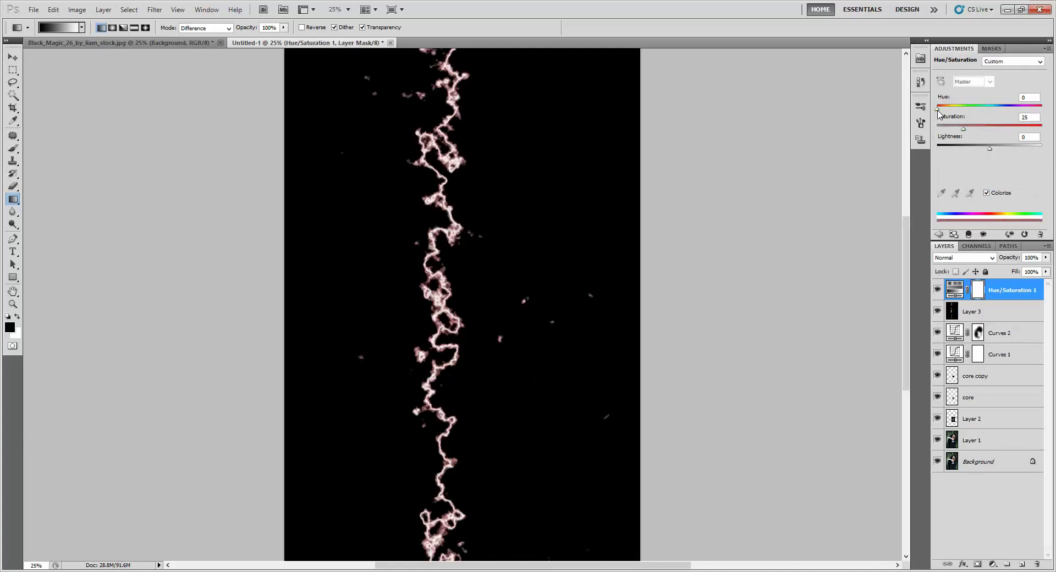
drag(938, 109, 992, 128)
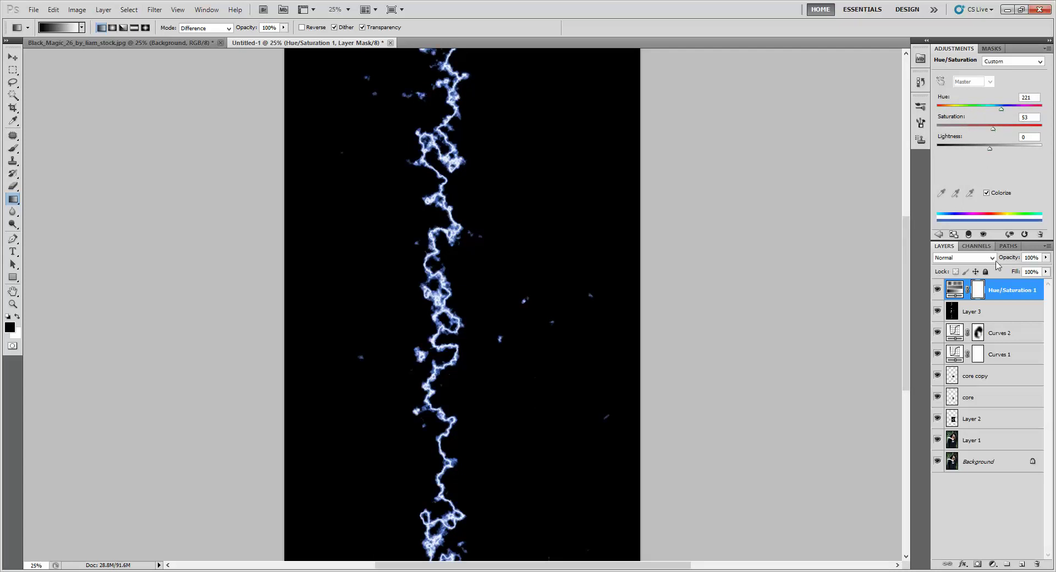
key(ctrl+e)
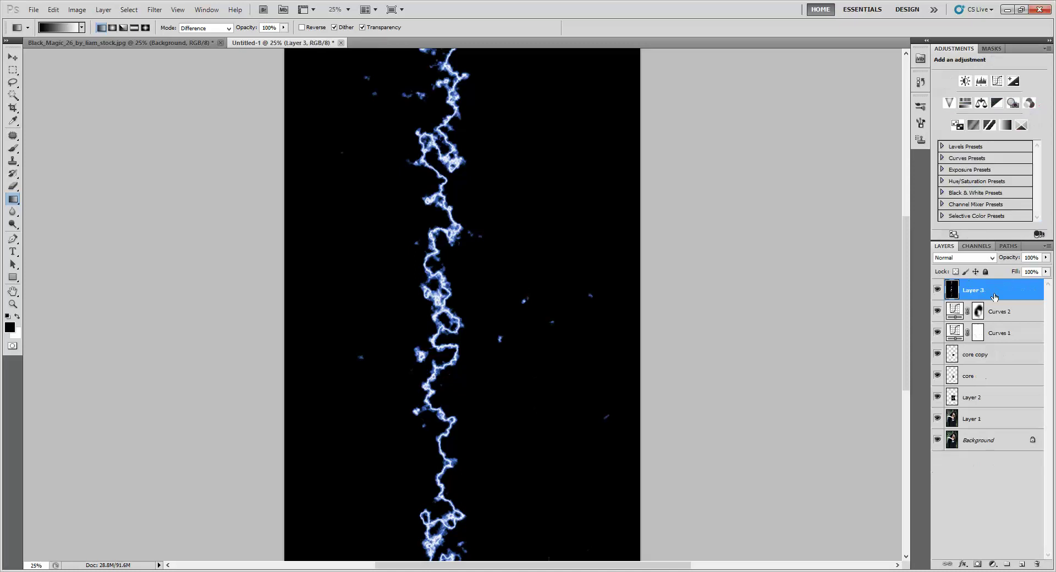
click(983, 259)
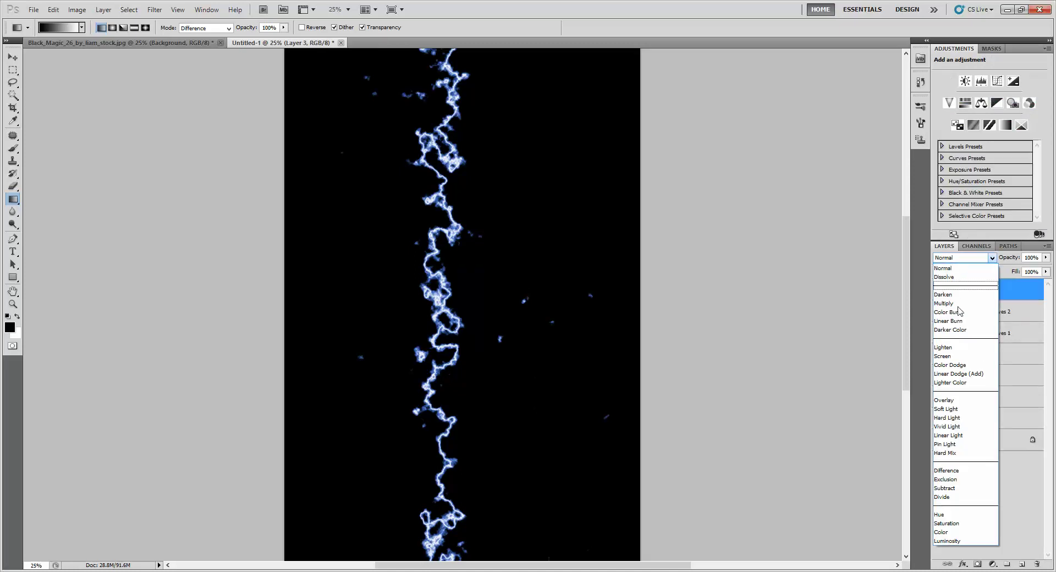
click(984, 356)
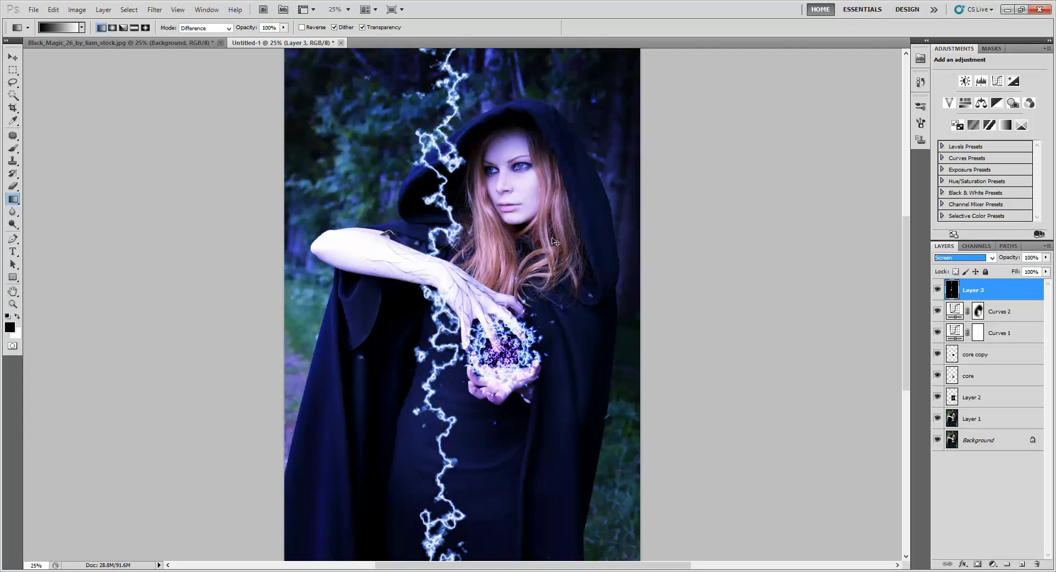
Rotate the lightning horizontal and scale it to about a third beside her face
key(ctrl+t)
drag(647, 286, 461, 163)
drag(748, 161, 479, 144)
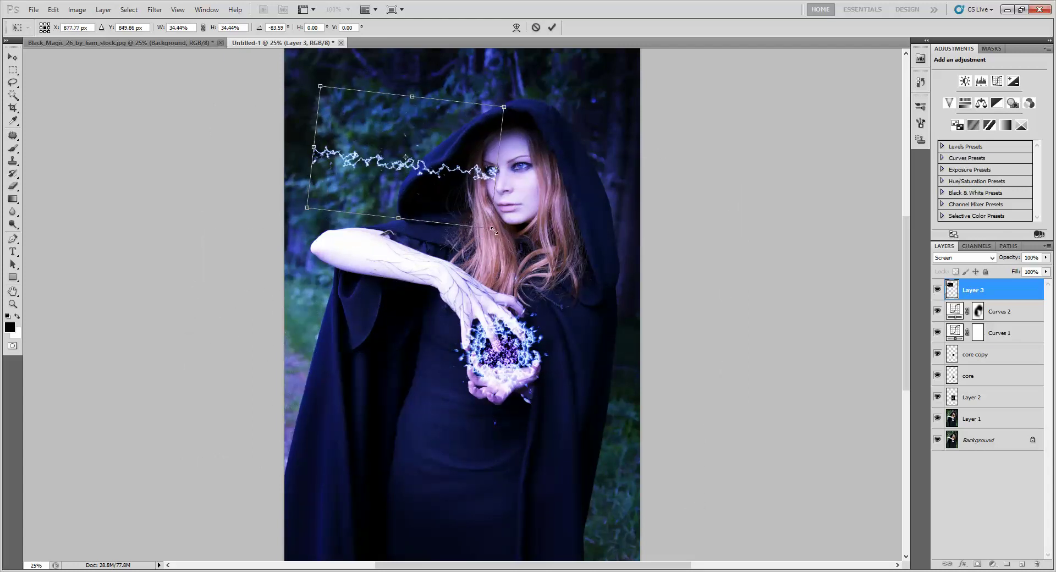
drag(491, 230, 474, 215)
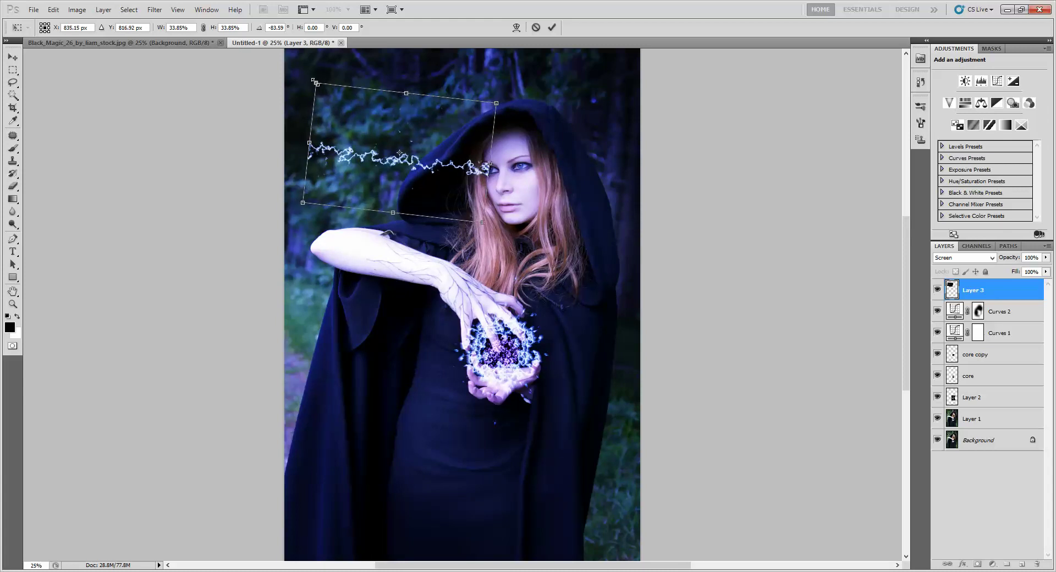
drag(315, 82, 299, 75)
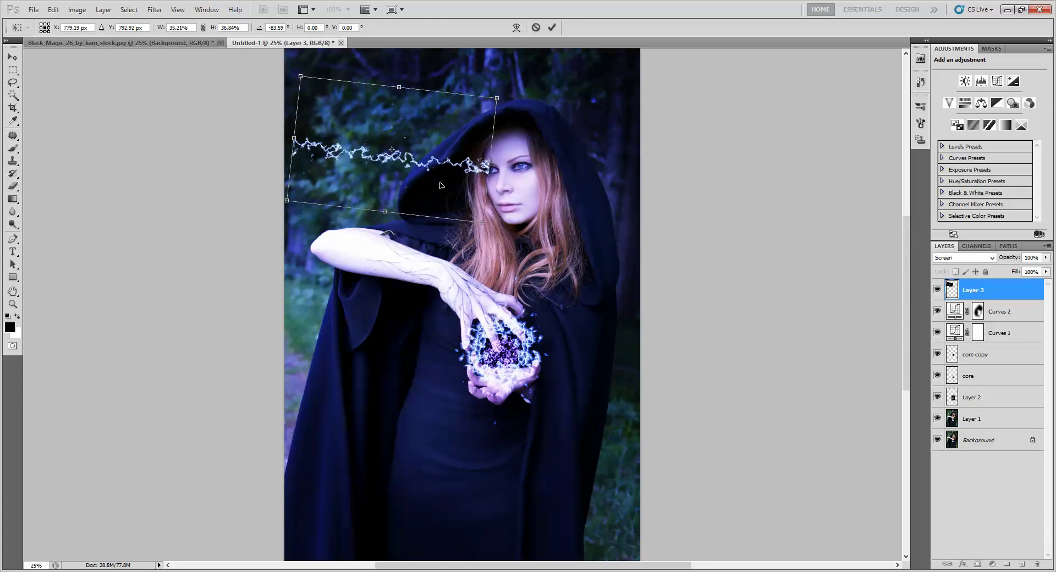
key(Return)
Duplicate the bolt as Layer 3 copy to place a second bolt below it
key(g)
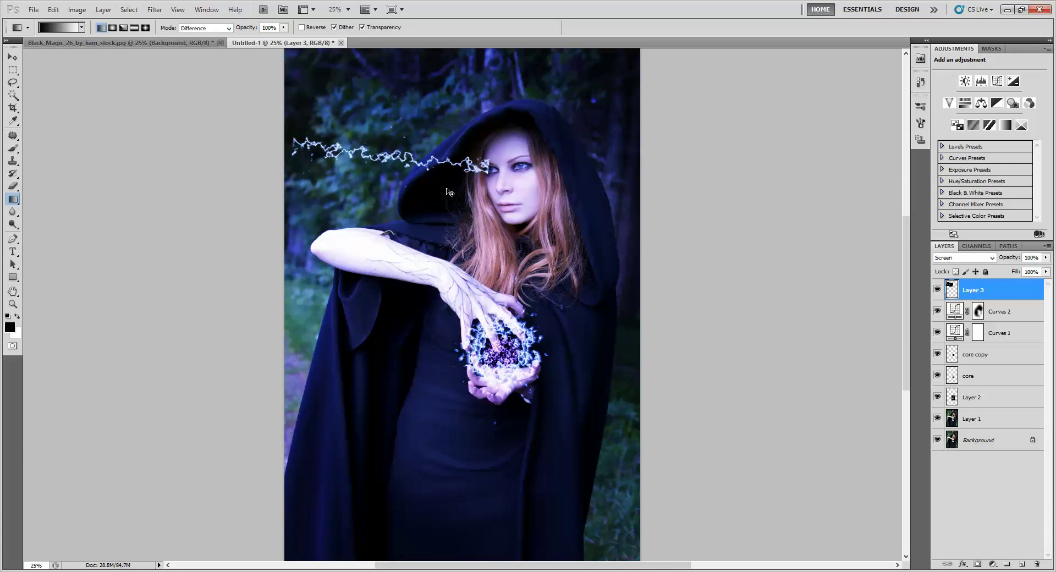
key(ctrl+j)
mouse_move(435, 212)
mouse_down()
mouse_move(457, 224)
mouse_move(421, 222)
mouse_up()
key(ctrl+z)
key(v)
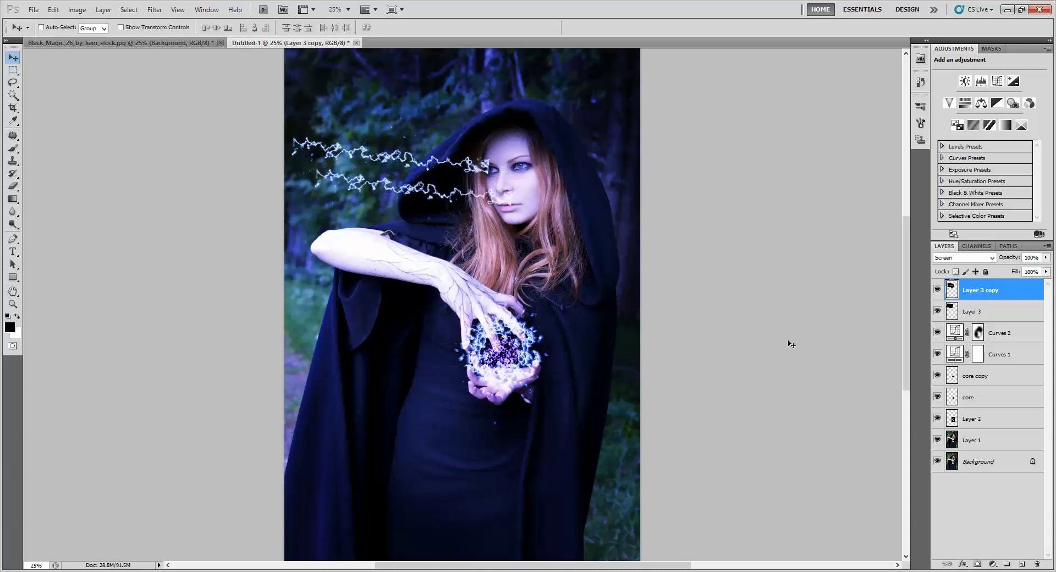
Delete Layer 3 and Layer 3 copy, then zoom in to check the orb and zoom back out
shift+click(976, 312)
drag(1004, 313, 1037, 565)
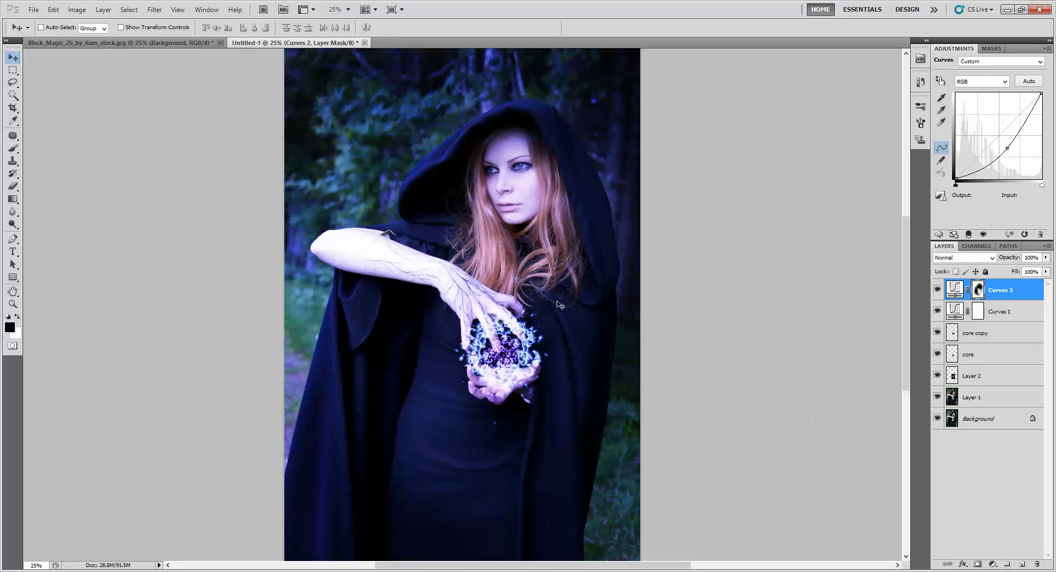
key(z)
click(535, 349)
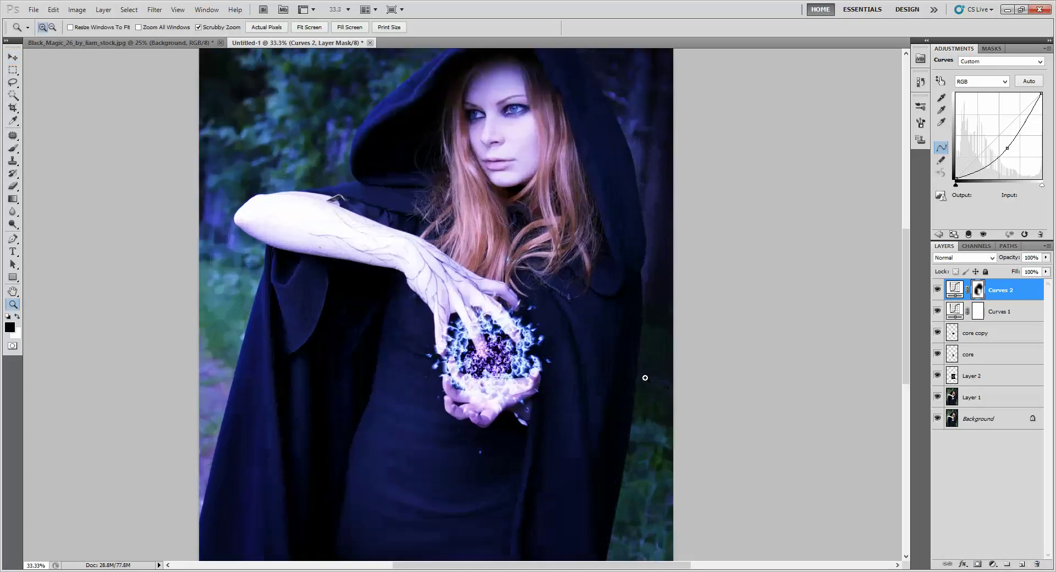
click(521, 363)
click(520, 363)
drag(520, 362, 545, 401)
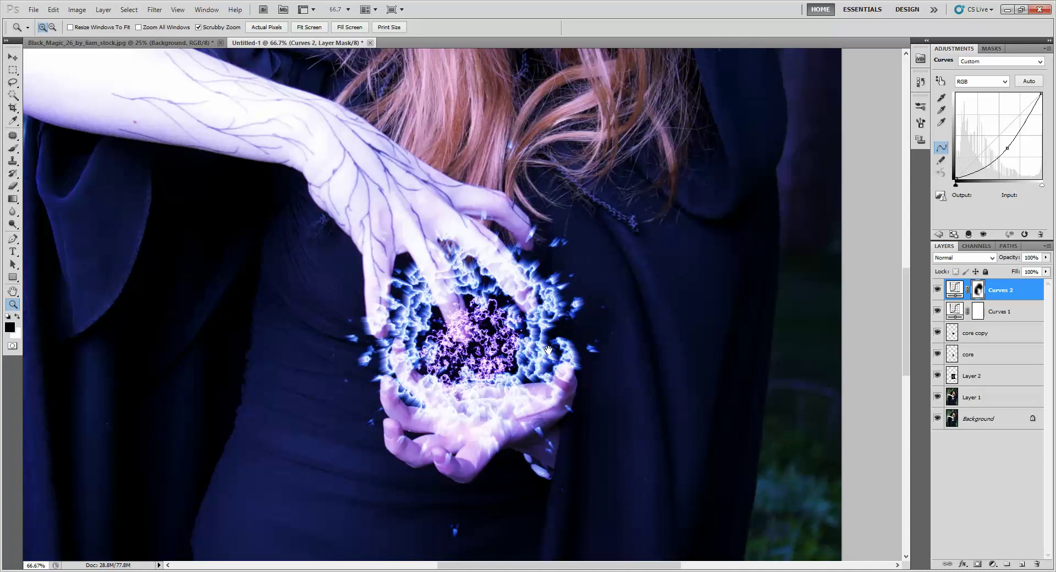
drag(529, 328, 529, 378)
alt+click(529, 378)
alt+click(529, 378)
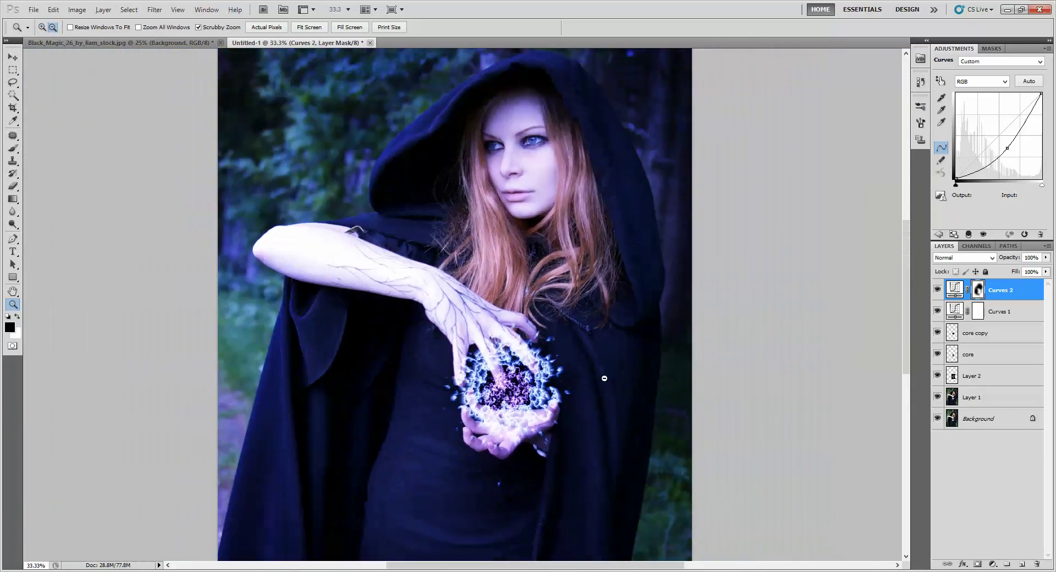
alt+click(529, 378)
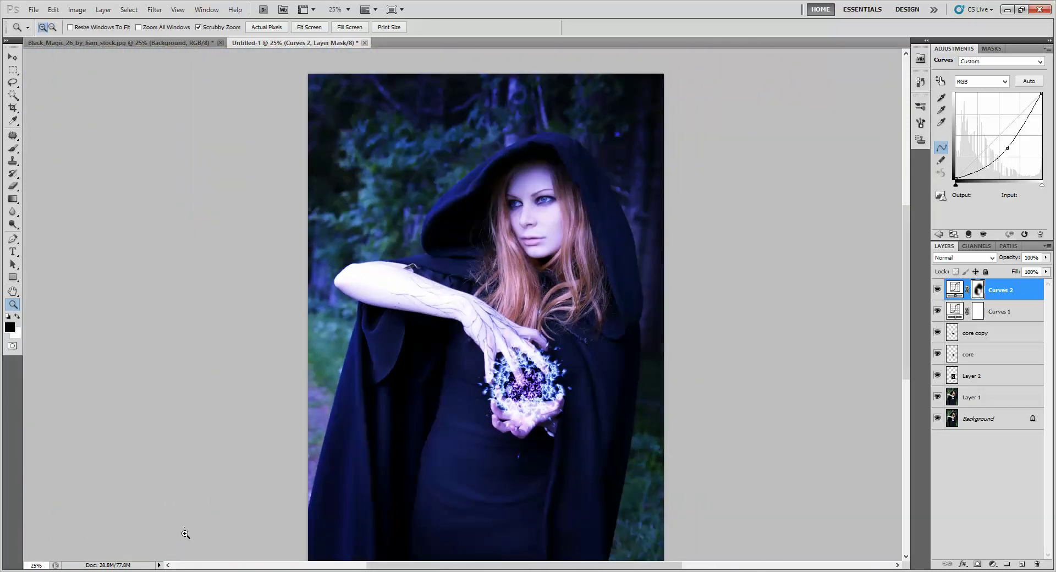